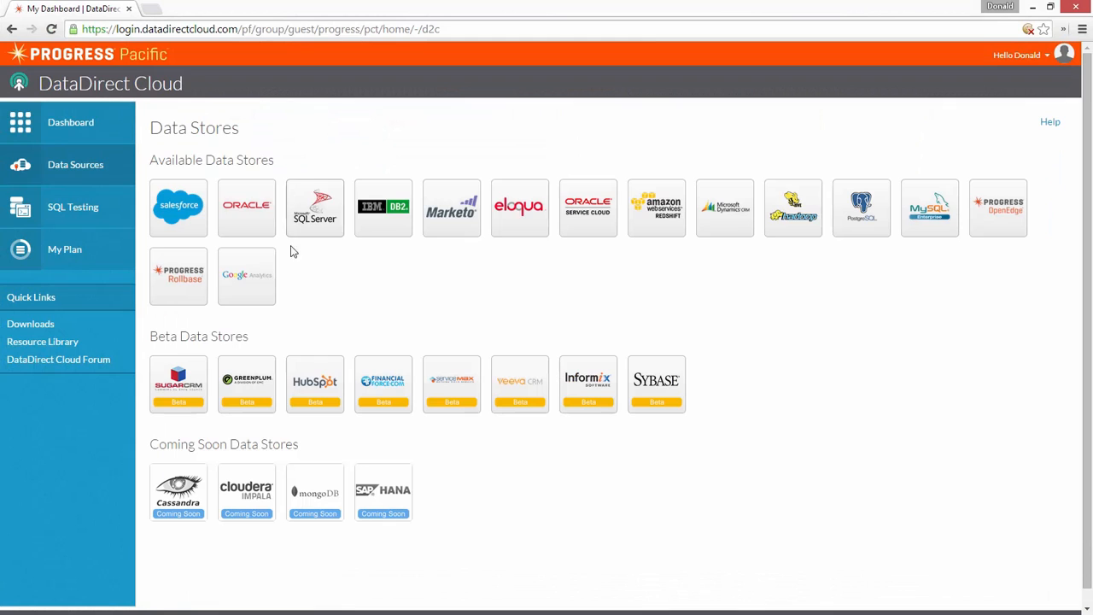
Step: Start a Google Analytics data source named GoogleTest and create a new OAuth profile named OAuthTest for it
{"action": "left_click", "coordinate": [261, 283]}
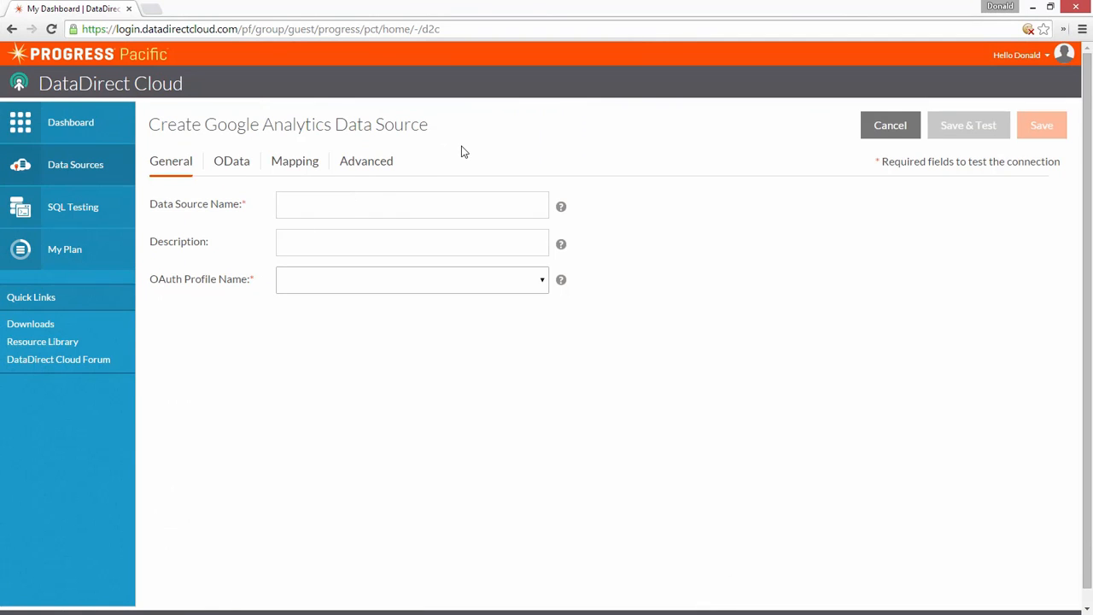
{"action": "left_click", "coordinate": [464, 280]}
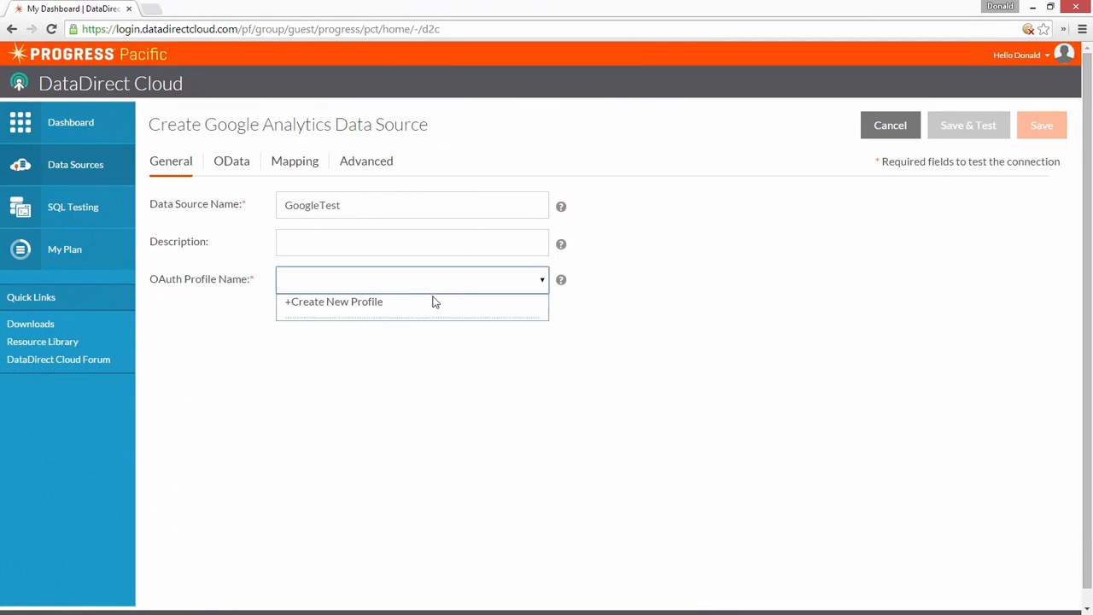
{"action": "left_click", "coordinate": [401, 303]}
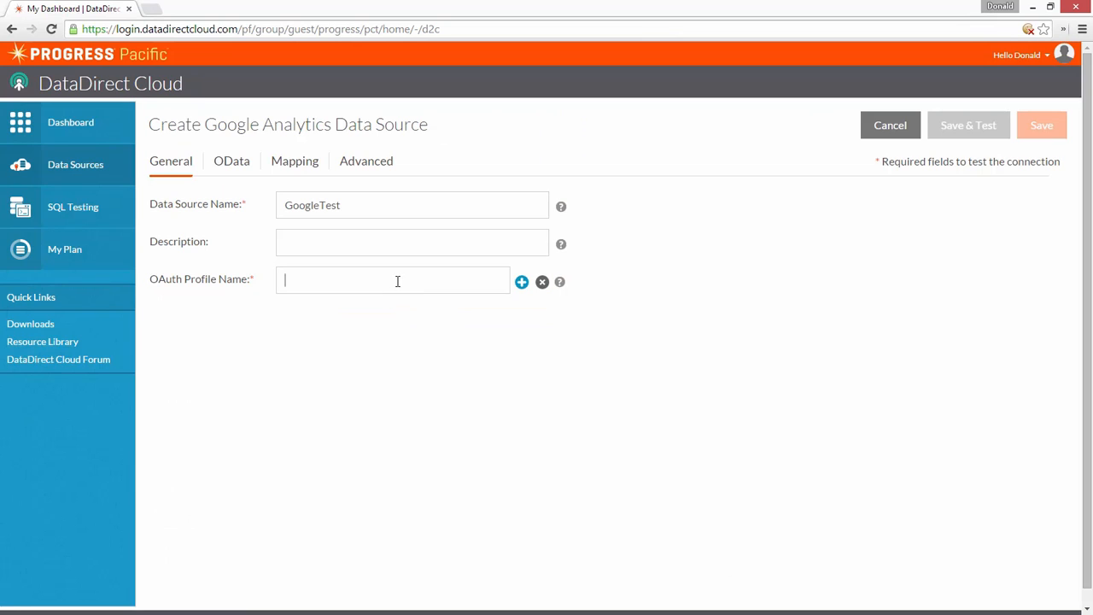
{"action": "left_click", "coordinate": [522, 288]}
Step: Authorize the OAuthTest profile with the first listed Google account, granting access, and save and test the GoogleTest data source
{"action": "left_click", "coordinate": [324, 319]}
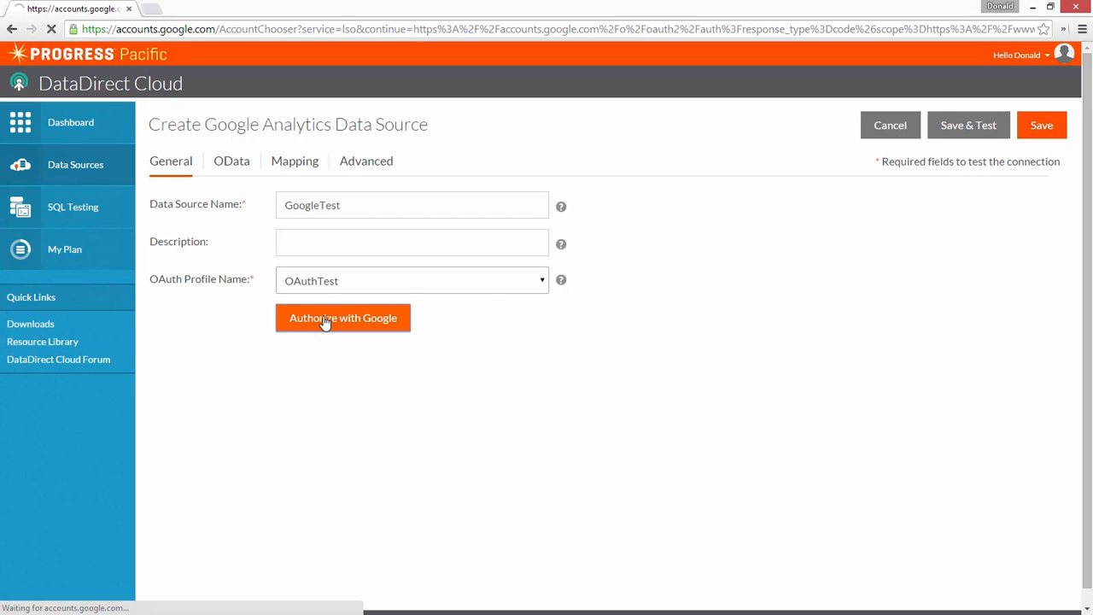
{"action": "left_click", "coordinate": [517, 177]}
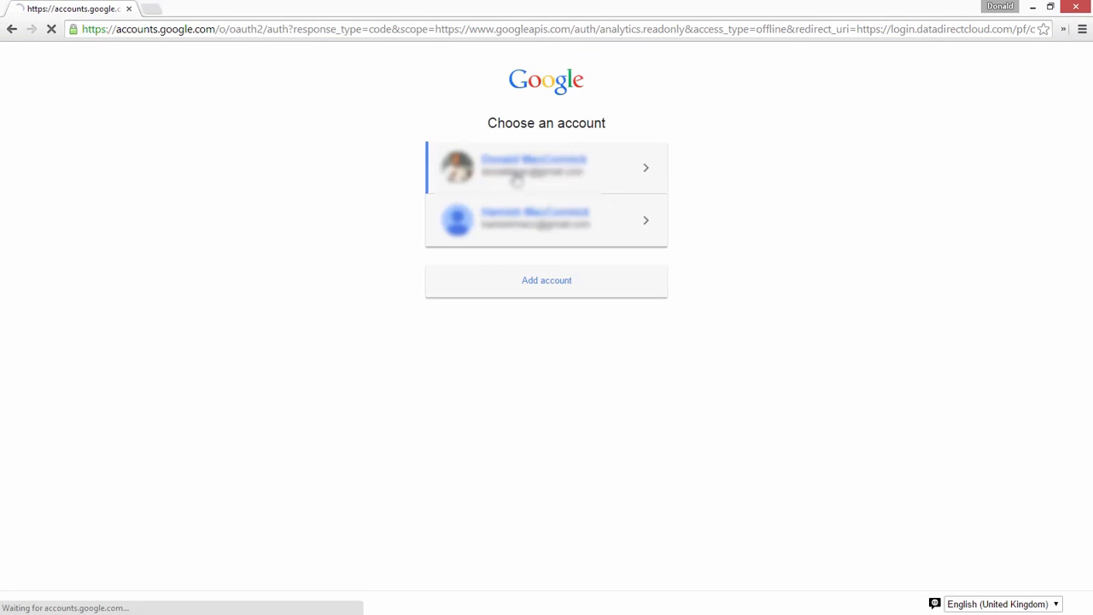
{"action": "left_click", "coordinate": [658, 220]}
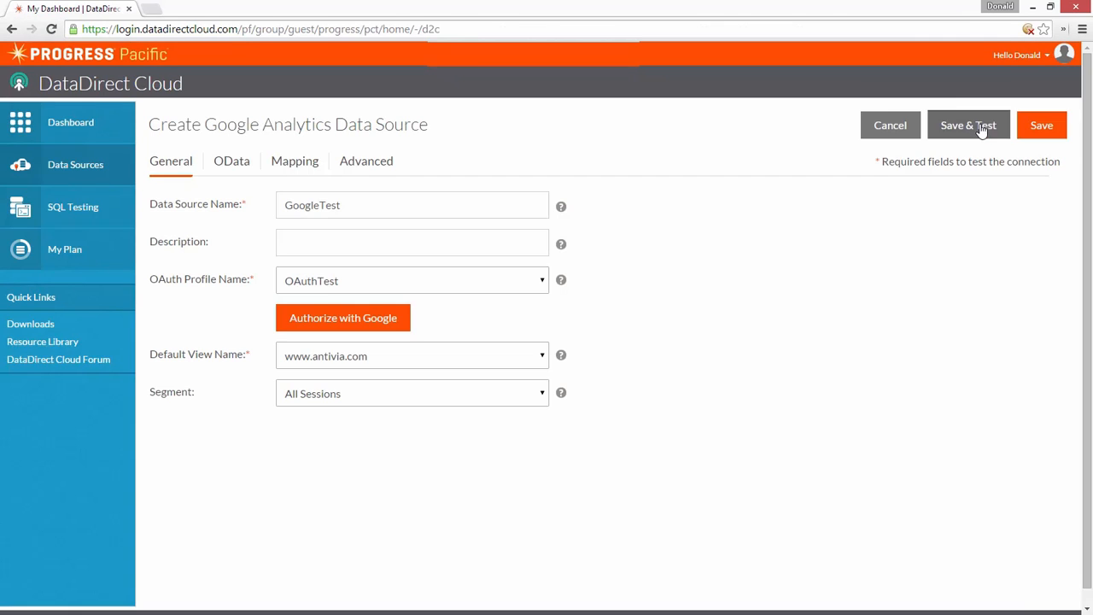
{"action": "left_click", "coordinate": [979, 126]}
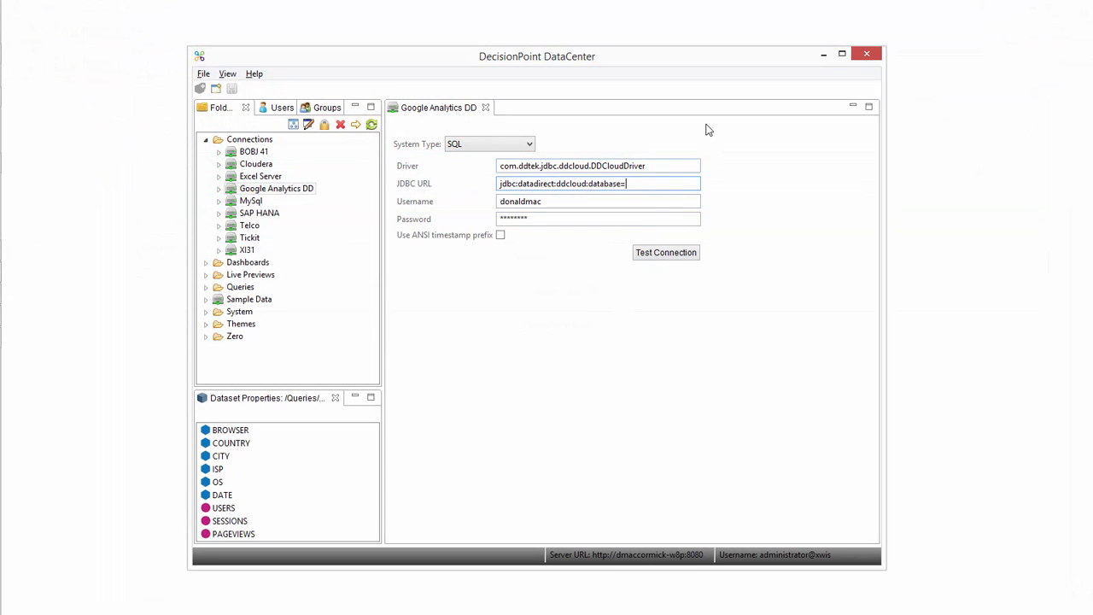
Step: In DecisionPoint DataCenter, complete the Google Analytics DD connection's JDBC URL with database GoogleTest, then save and test the connection
{"action": "type", "text": "G"}
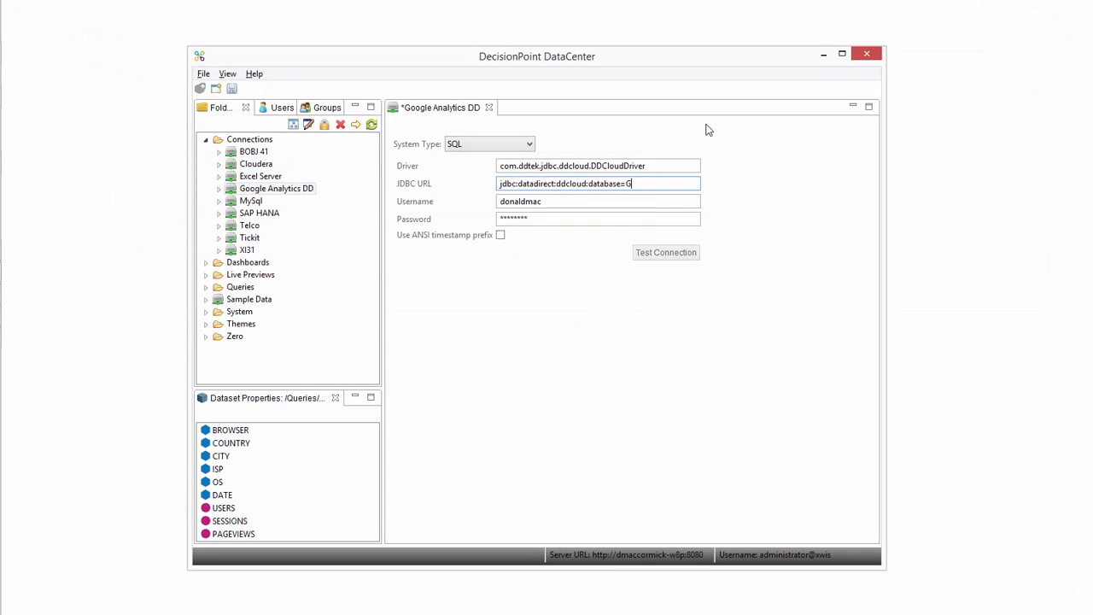
{"action": "type", "text": "oogleTest"}
{"action": "key", "text": "ctrl+s"}
{"action": "left_click", "coordinate": [671, 256]}
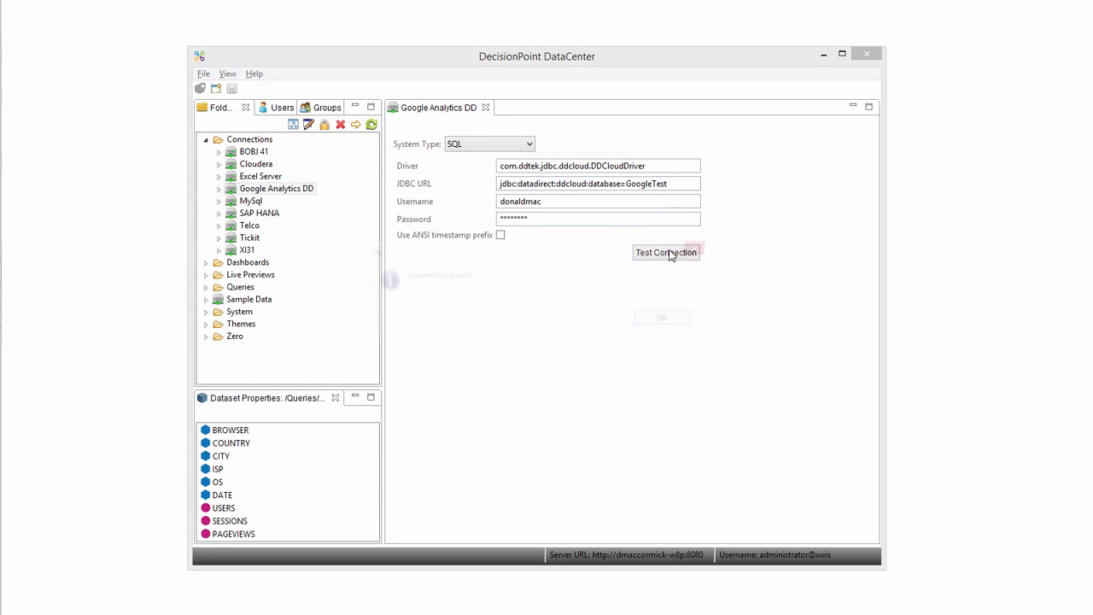
{"action": "left_click", "coordinate": [656, 325]}
Step: Create a new query named GoogleDDCloud in the /Queries folder, leaving its description empty
{"action": "left_click", "coordinate": [206, 140]}
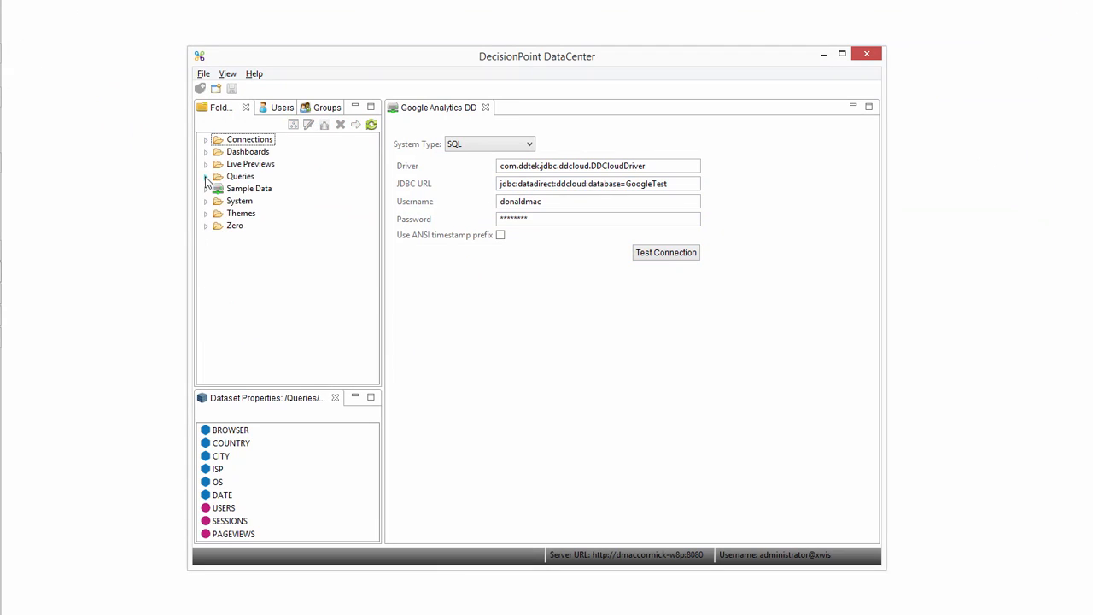
{"action": "left_click", "coordinate": [206, 176]}
{"action": "left_click", "coordinate": [215, 88]}
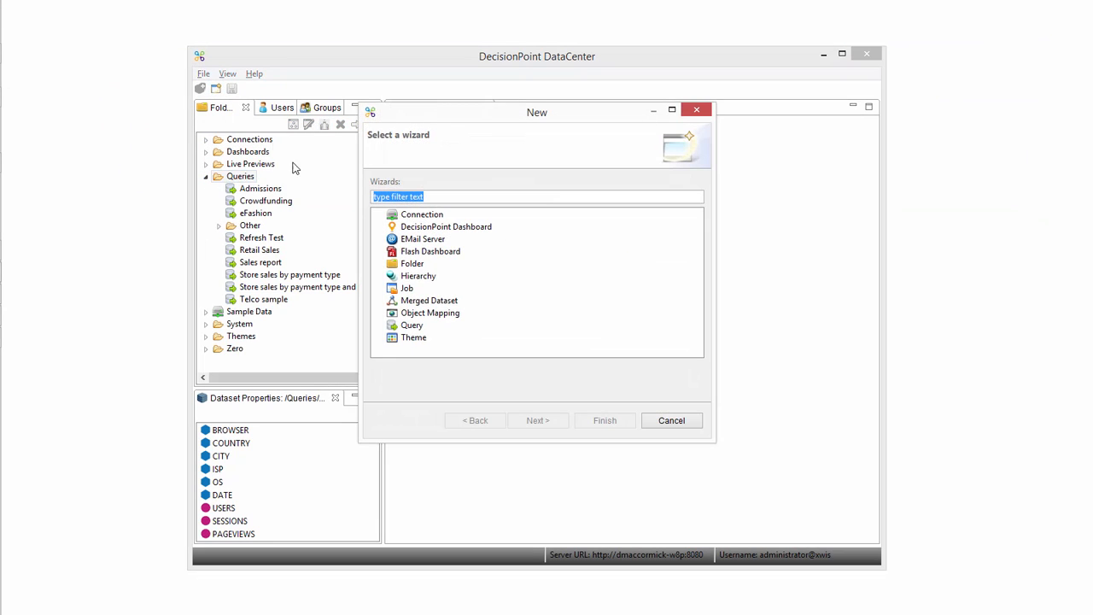
{"action": "left_click", "coordinate": [411, 325]}
{"action": "left_click", "coordinate": [540, 420]}
{"action": "left_click", "coordinate": [590, 351]}
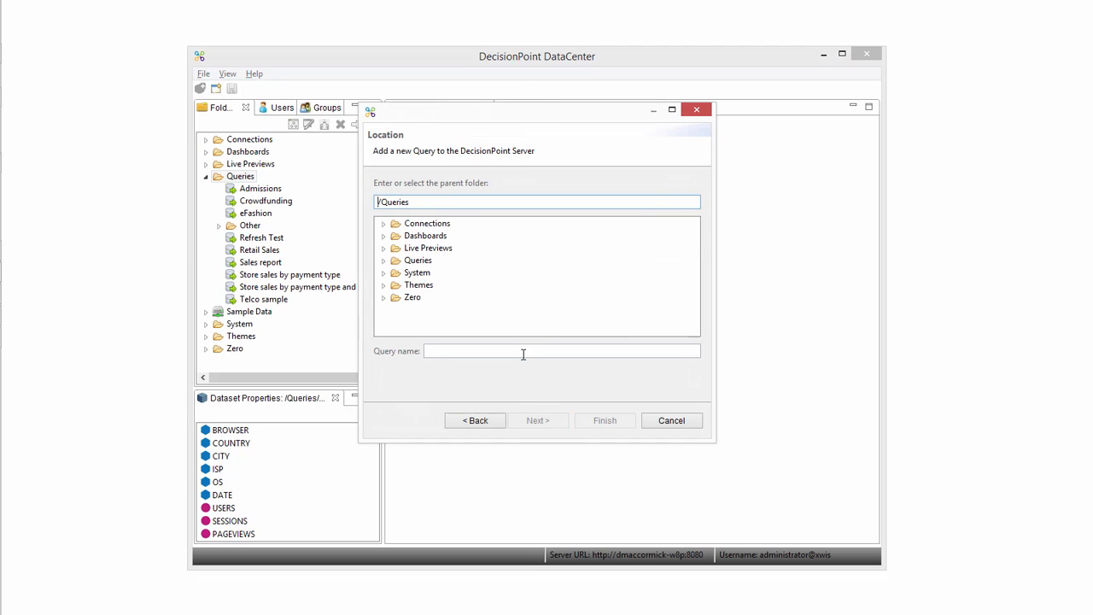
{"action": "type", "text": "GoogleDDCloud"}
{"action": "left_click", "coordinate": [534, 420]}
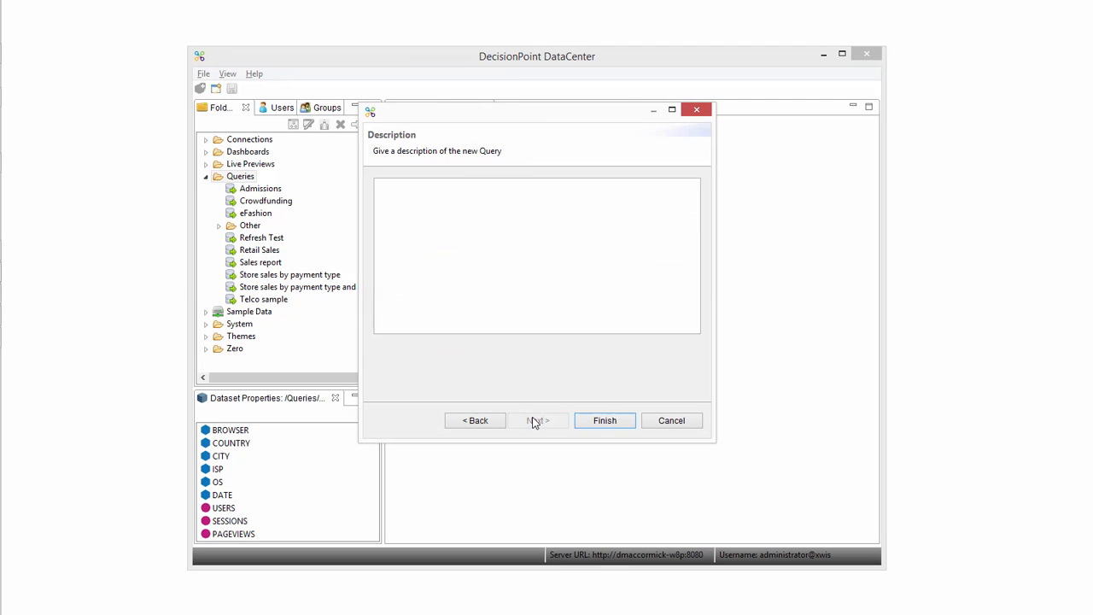
{"action": "left_click", "coordinate": [621, 420]}
Step: Use the Google Analytics DD connection as data source and validate SQL selecting users, sessions, browser, country, city, ISP, OS, pageviews and date from Overview by viewId
{"action": "left_click", "coordinate": [206, 140]}
{"action": "left_click", "coordinate": [244, 188]}
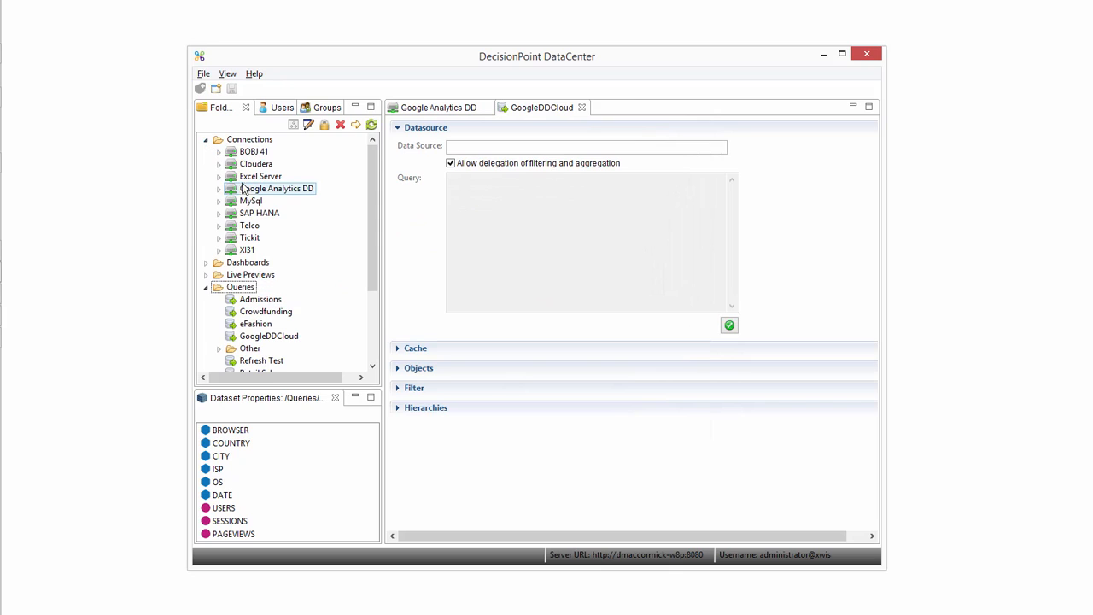
{"action": "left_click_drag", "start_coordinate": [244, 188], "coordinate": [452, 149]}
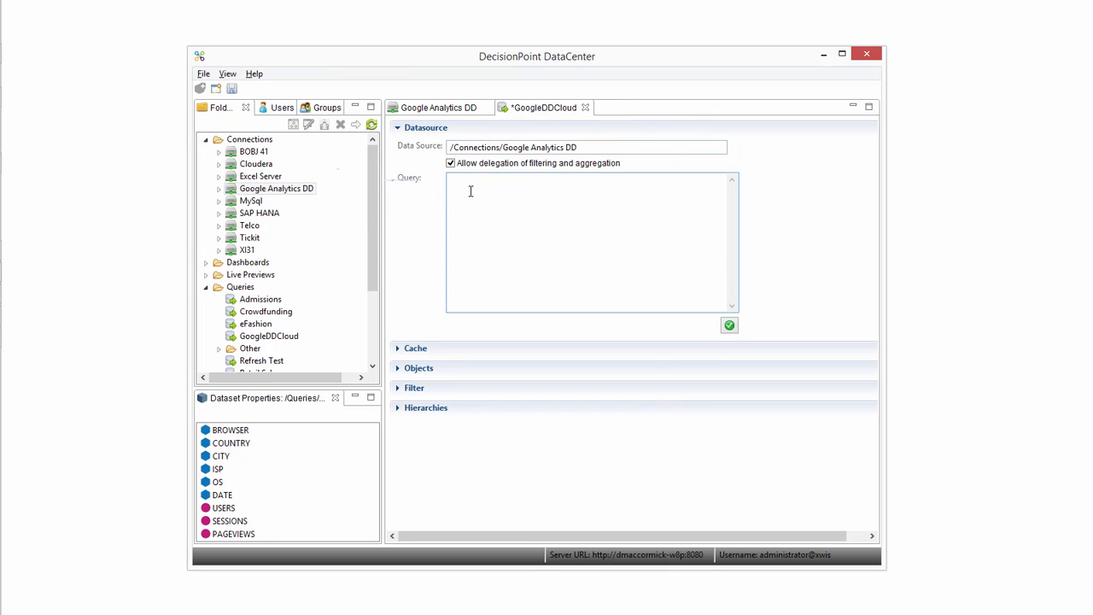
{"action": "type", "text": "SELECT users as users \t,SESSIONS AS Sessions \t,browser AS Browser \t,country AS Country \t,city AS City \t,networklocation AS ISP \t,operatingsystem AS OS \t,pageviews AS Pageviews \t,date as Date FROM Overview where viewId = 'ga:6062699'"}
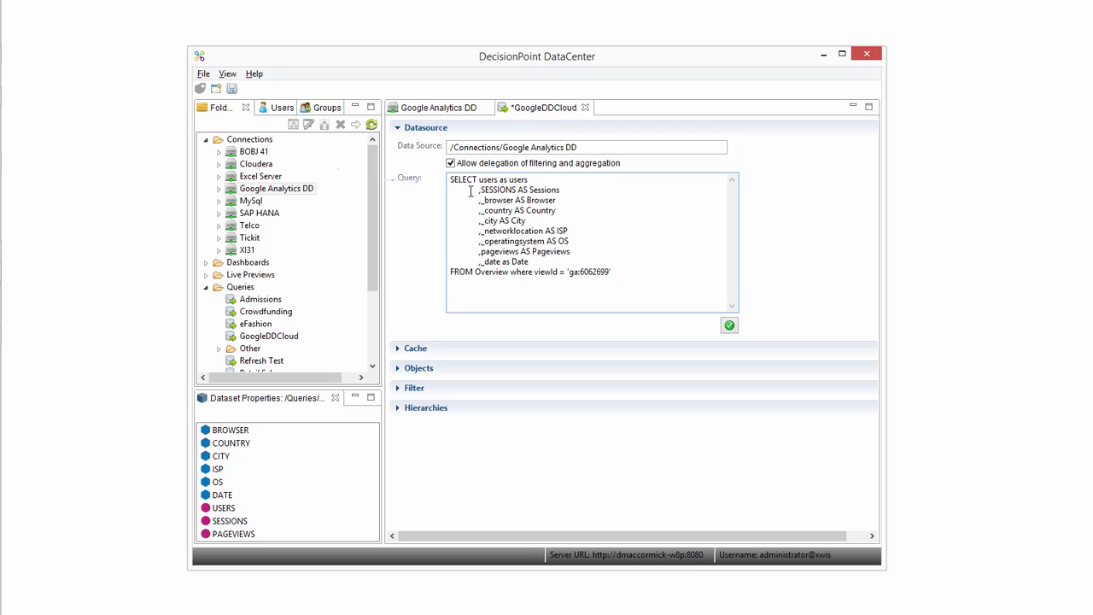
{"action": "left_click", "coordinate": [729, 325]}
Step: Add all available objects, from USERS through DATE, to the GoogleDDCloud query's selected objects
{"action": "left_click", "coordinate": [401, 371]}
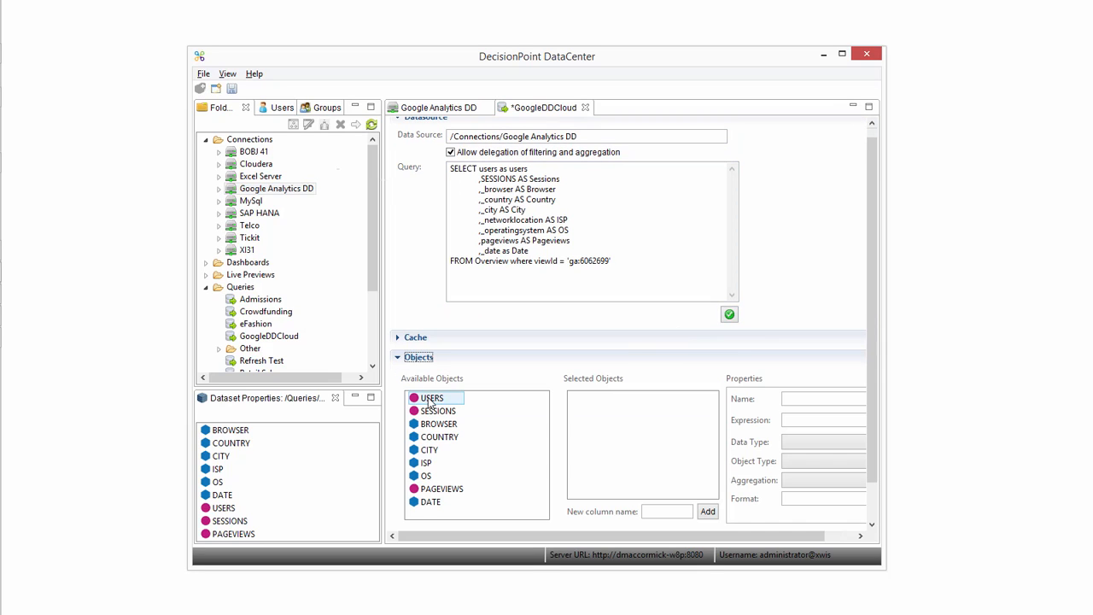
{"action": "left_click", "coordinate": [429, 398]}
{"action": "key", "text": "shift+Down"}
{"action": "key", "text": "shift+Down"}
{"action": "key", "text": "shift+Down"}
{"action": "key", "text": "shift+Down"}
{"action": "key", "text": "shift+Down"}
{"action": "key", "text": "shift+Down"}
{"action": "key", "text": "shift+Down"}
{"action": "key", "text": "shift+Down"}
{"action": "left_click_drag", "start_coordinate": [431, 403], "coordinate": [615, 450]}
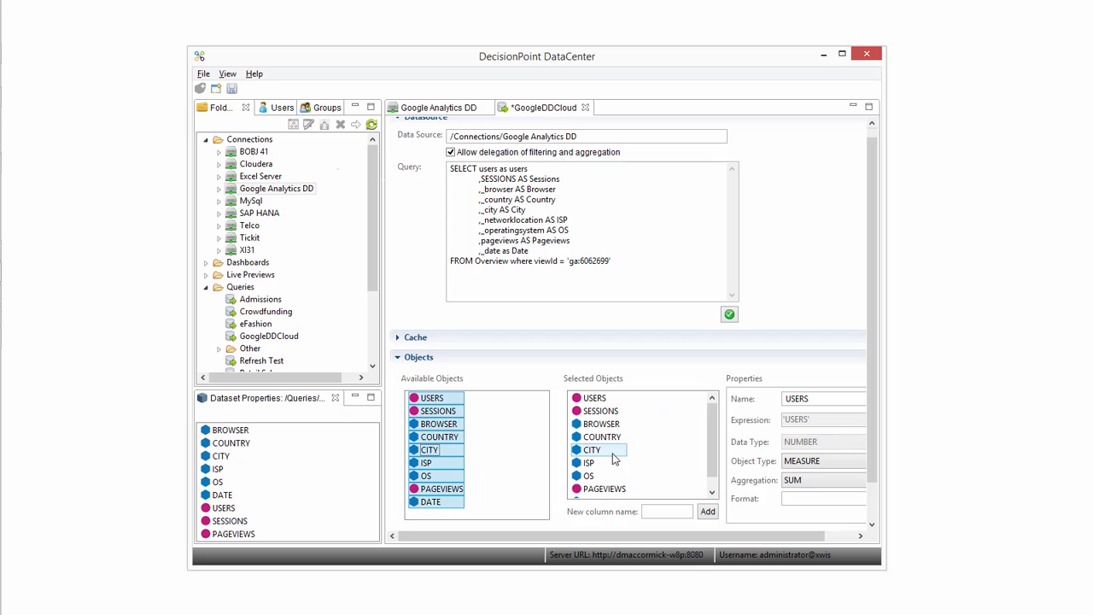
Step: Set the number format of the USERS, SESSIONS and PAGEVIEWS measures to 0,000
{"action": "left_click", "coordinate": [824, 500]}
{"action": "type", "text": "0.00"}
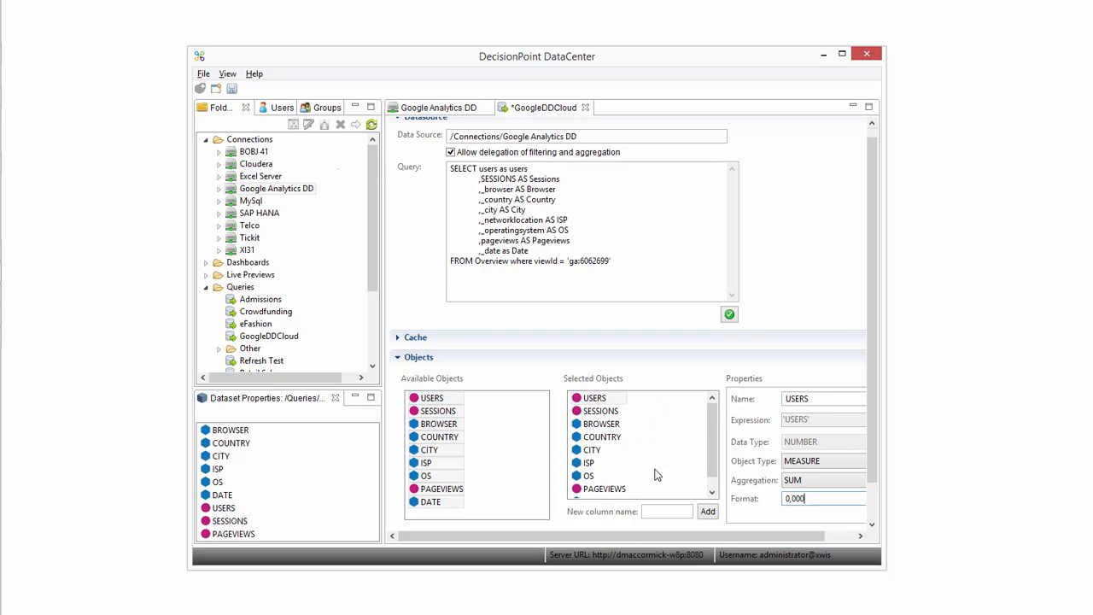
{"action": "left_click", "coordinate": [600, 411]}
{"action": "left_click", "coordinate": [794, 501]}
{"action": "type", "text": "0.00"}
{"action": "left_click", "coordinate": [604, 488]}
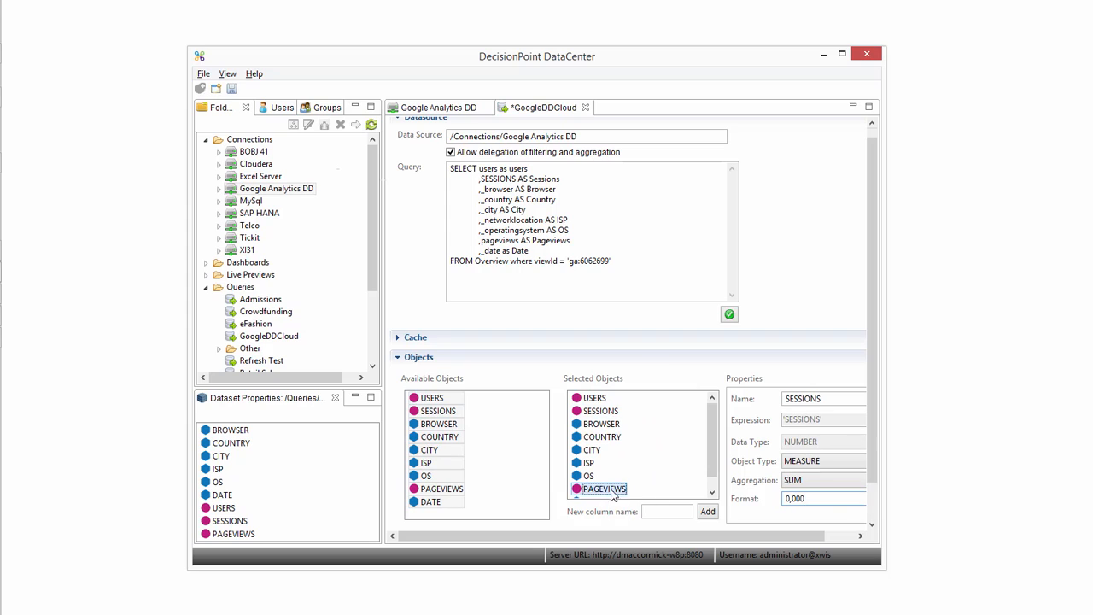
{"action": "left_click", "coordinate": [793, 500]}
{"action": "type", "text": "0,000"}
Step: Set the format of the selected DATE object to DD-MMM-YY
{"action": "left_click_drag", "start_coordinate": [714, 461], "coordinate": [715, 493]}
{"action": "left_click", "coordinate": [597, 488]}
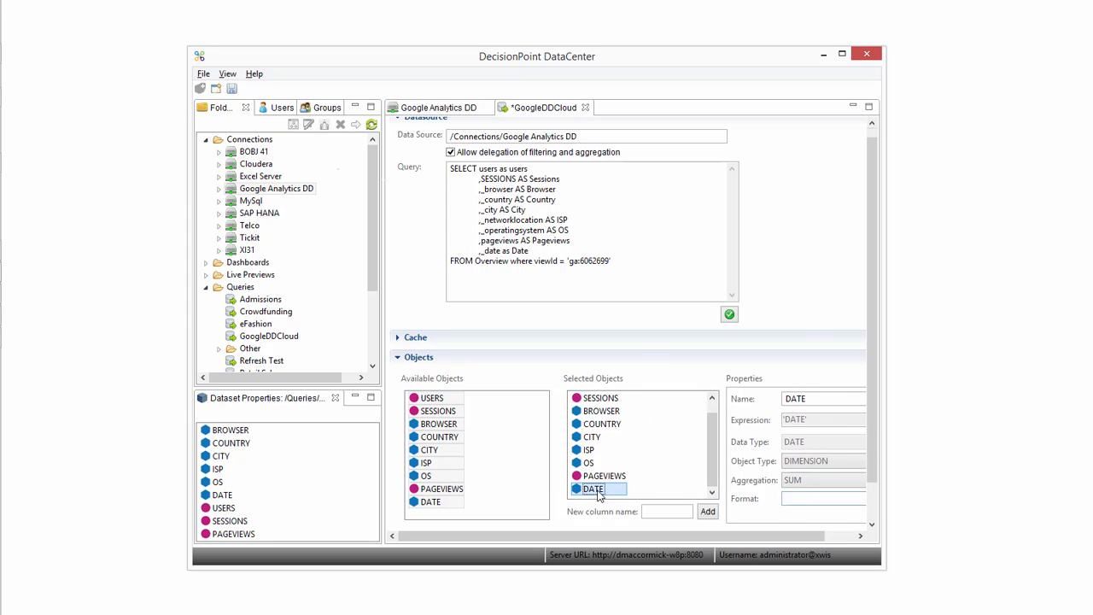
{"action": "left_click", "coordinate": [797, 502]}
{"action": "type", "text": "DD-MMM-YY"}
Step: Add a hierarchy named Region with the levels COUNTRY, CITY and ISP, and save the query
{"action": "left_click_drag", "start_coordinate": [871, 475], "coordinate": [882, 521]}
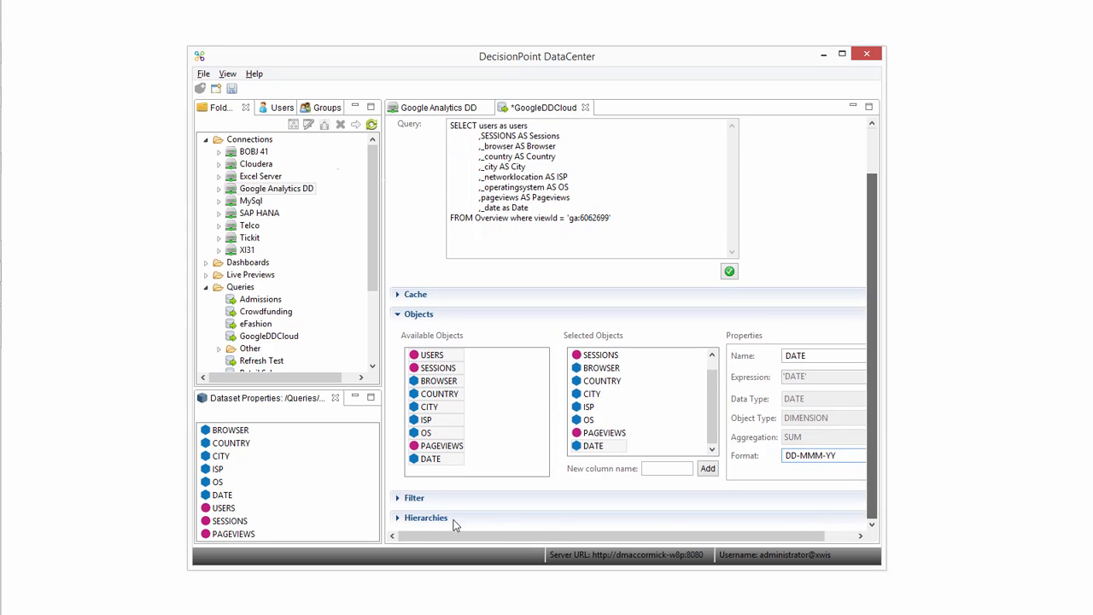
{"action": "left_click", "coordinate": [397, 518]}
{"action": "left_click", "coordinate": [519, 386]}
{"action": "type", "text": "Region"}
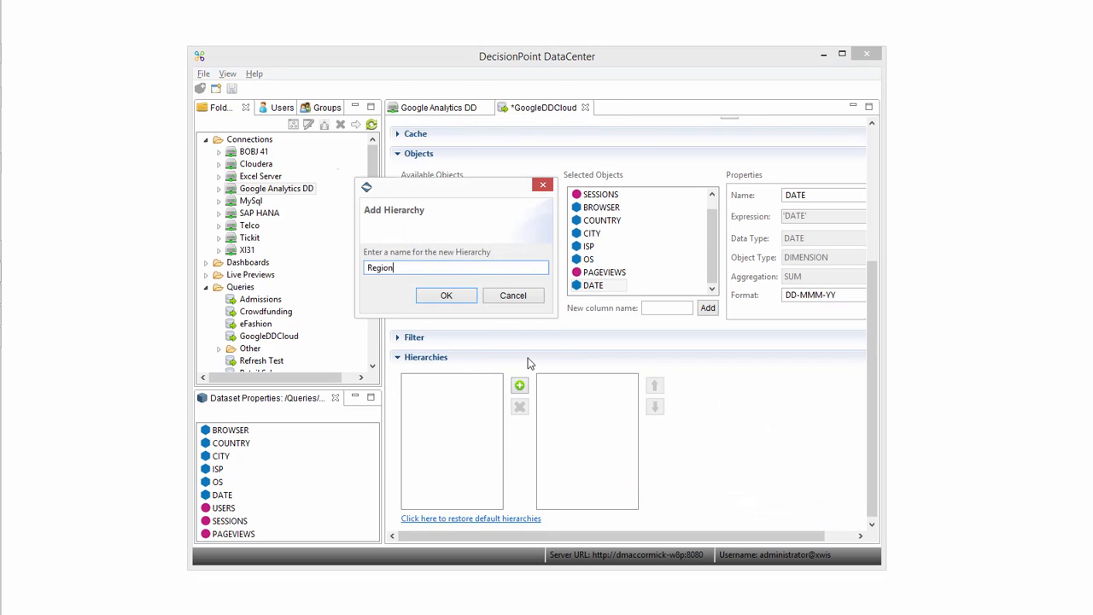
{"action": "left_click", "coordinate": [446, 296]}
{"action": "left_click_drag", "start_coordinate": [597, 220], "coordinate": [597, 427]}
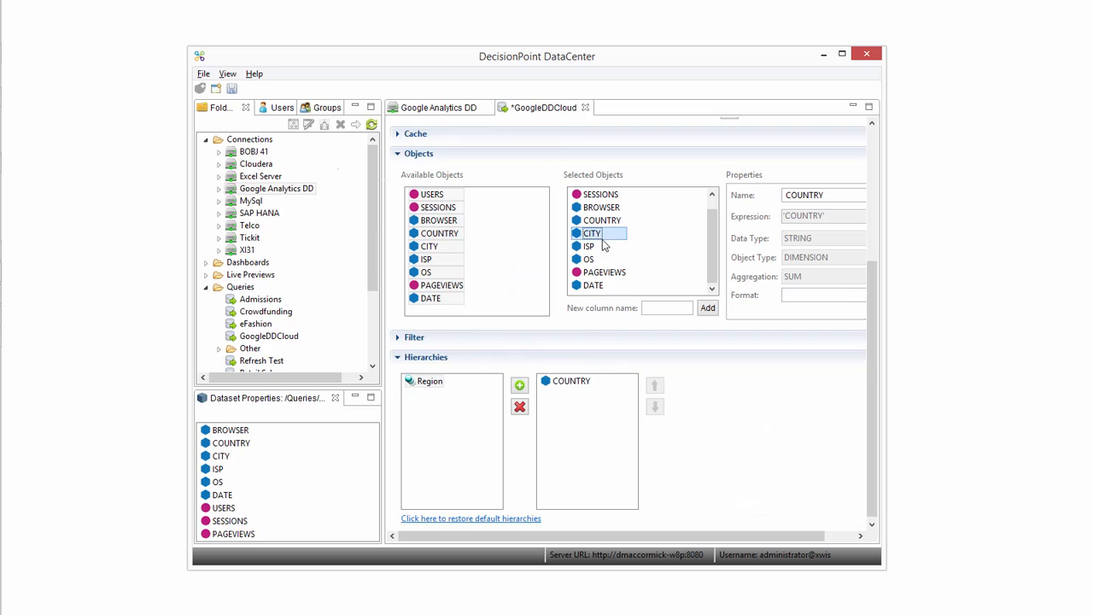
{"action": "left_click_drag", "start_coordinate": [604, 245], "coordinate": [559, 444]}
{"action": "left_click_drag", "start_coordinate": [591, 246], "coordinate": [585, 442]}
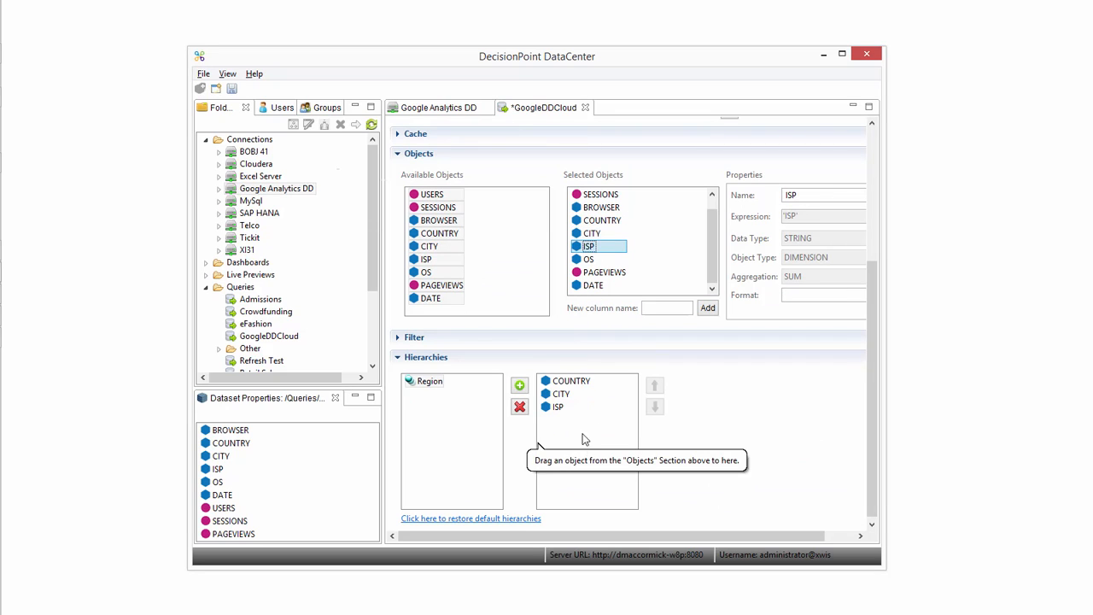
{"action": "left_click", "coordinate": [232, 88]}
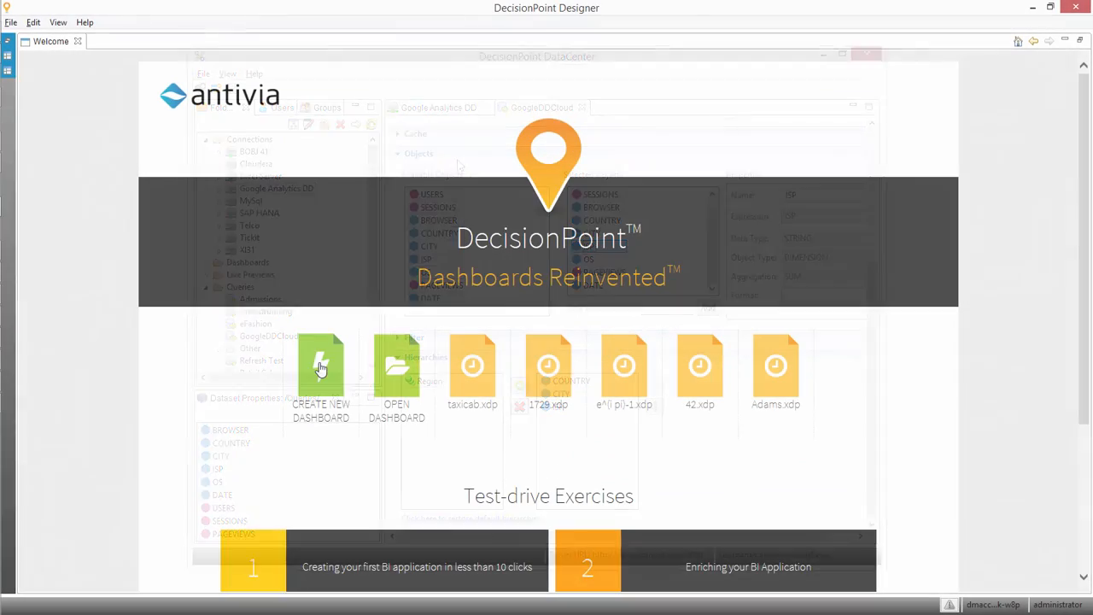
Step: In DecisionPoint Designer, create a new dashboard based on the server dataset /Queries/GoogleDDCloud
{"action": "left_click", "coordinate": [321, 367]}
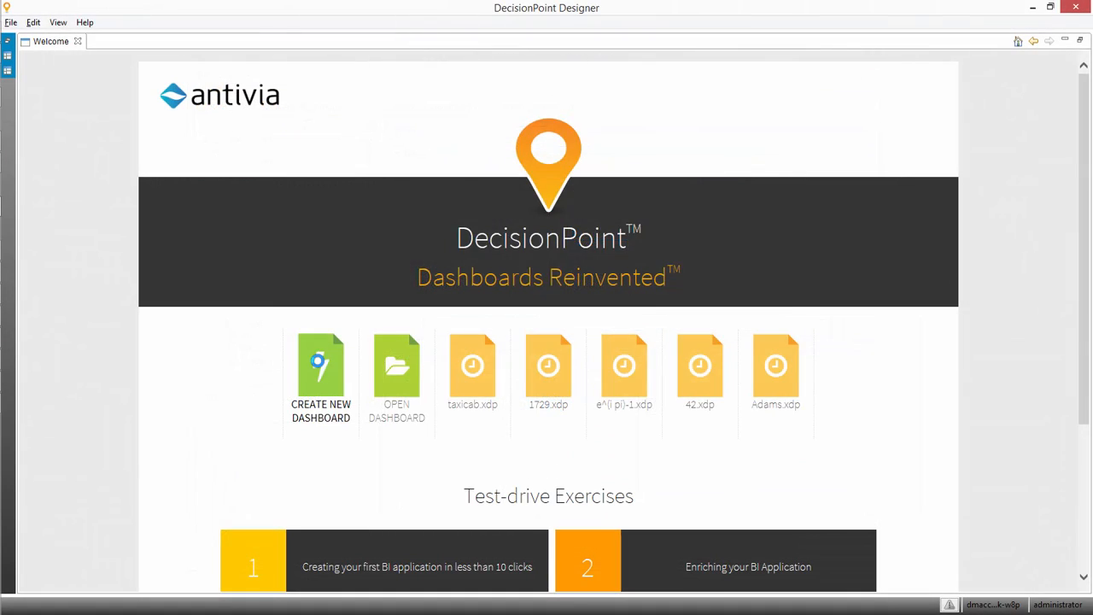
{"action": "left_click", "coordinate": [314, 233]}
{"action": "left_click", "coordinate": [350, 239]}
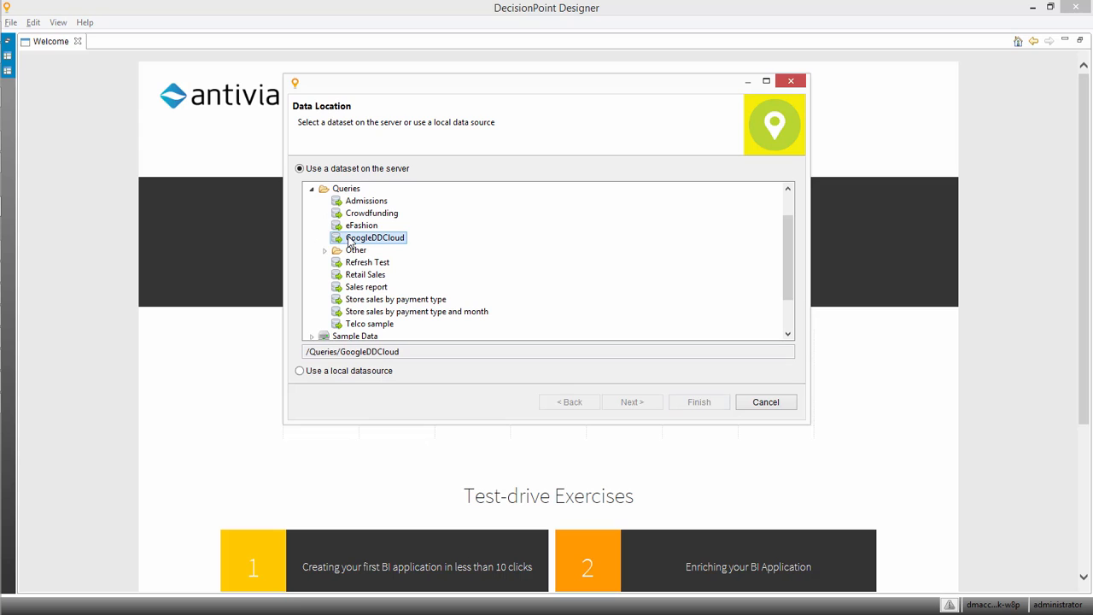
{"action": "left_click", "coordinate": [707, 406]}
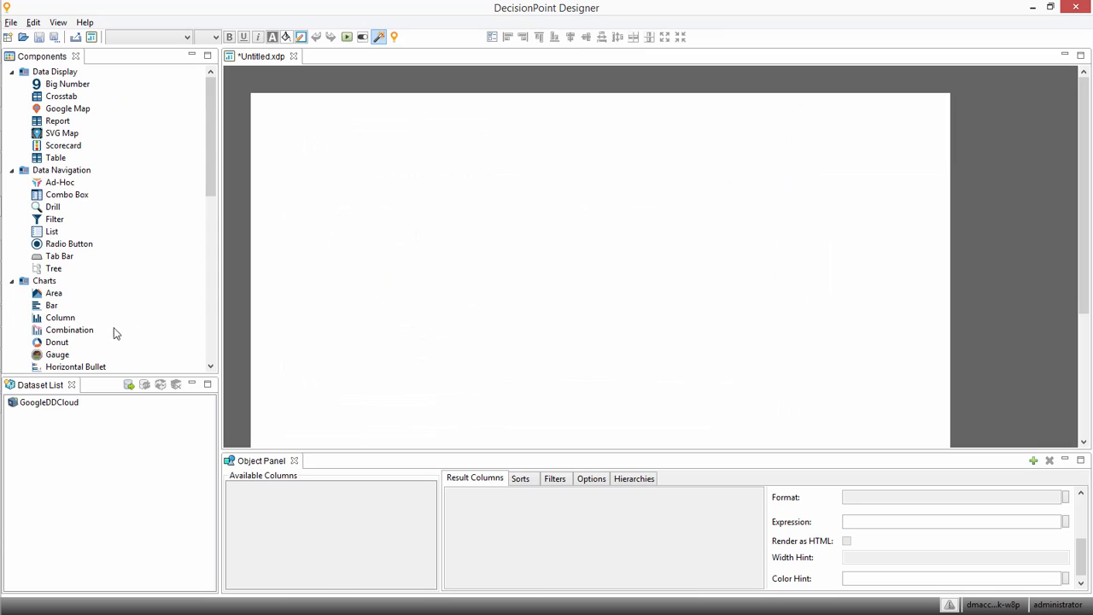
Step: Place a Column chart in the lower part of the dashboard and widen it to nearly the right edge of the canvas
{"action": "left_click_drag", "start_coordinate": [67, 318], "coordinate": [325, 227]}
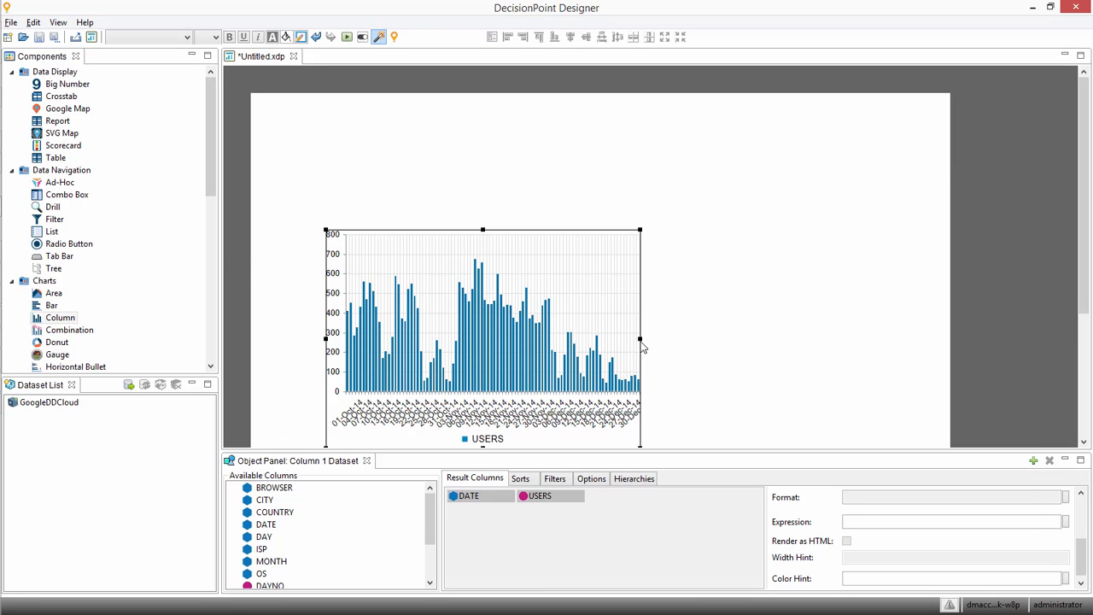
{"action": "left_click_drag", "start_coordinate": [640, 339], "coordinate": [896, 337]}
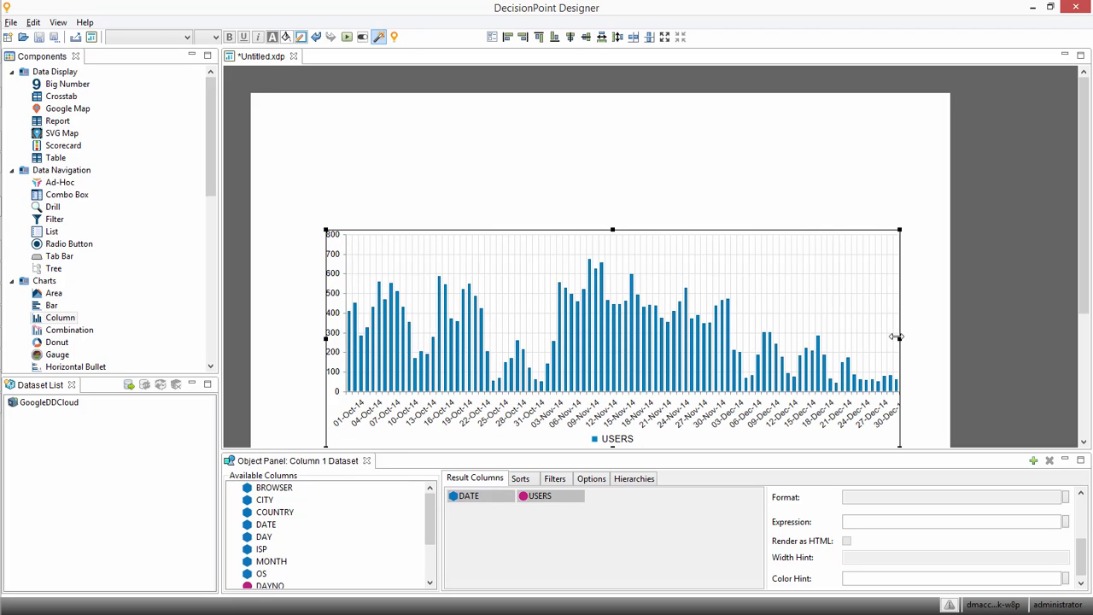
Step: Add a Combo Box above the chart and replace its COUNTRY result column with MONTH
{"action": "left_click_drag", "start_coordinate": [85, 195], "coordinate": [312, 139]}
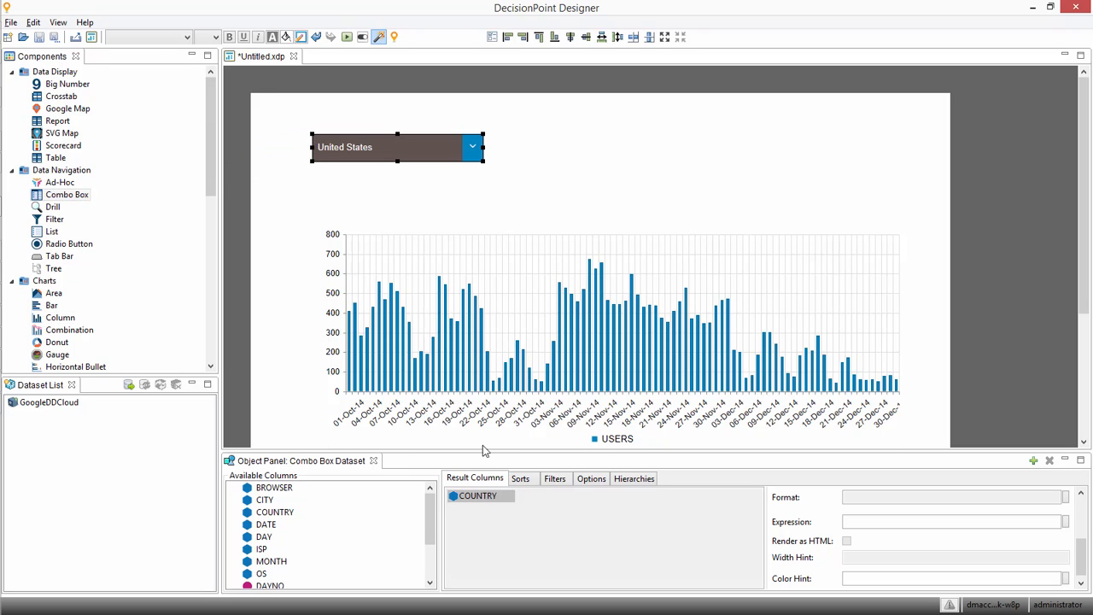
{"action": "left_click_drag", "start_coordinate": [489, 495], "coordinate": [376, 524]}
{"action": "left_click_drag", "start_coordinate": [271, 561], "coordinate": [466, 531]}
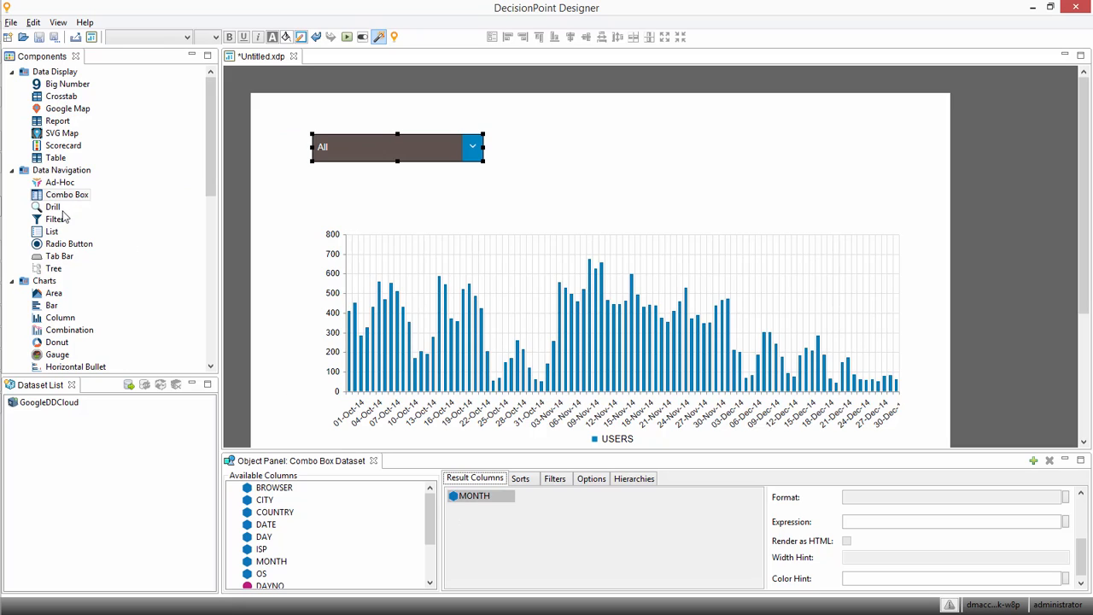
Step: Add a Drill component between the combo box and the chart, and a Big Number in the canvas's upper right area
{"action": "left_click_drag", "start_coordinate": [53, 207], "coordinate": [312, 184]}
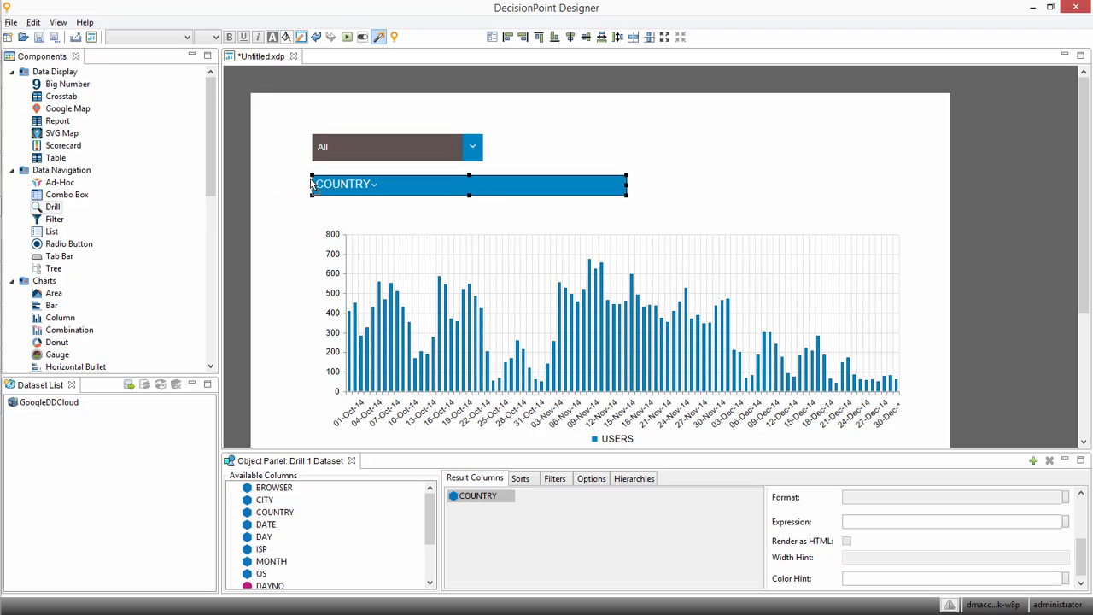
{"action": "left_click_drag", "start_coordinate": [68, 84], "coordinate": [647, 117]}
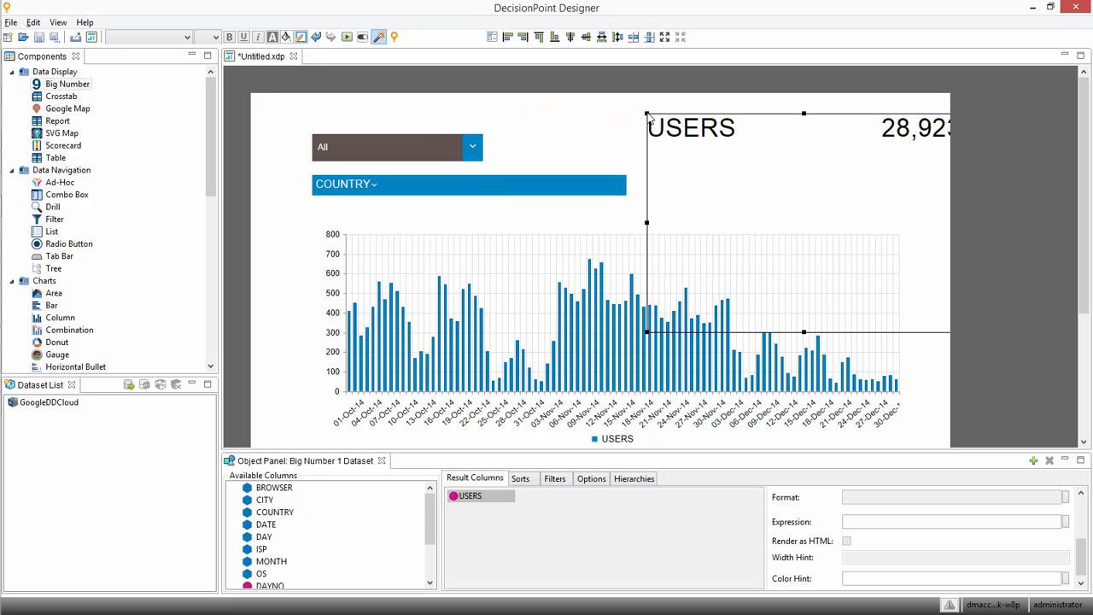
Step: Narrow the Big Number so it fits inside the canvas and set its font size to 20
{"action": "mouse_move", "coordinate": [667, 214]}
{"action": "left_mouse_down"}
{"action": "mouse_move", "coordinate": [632, 213]}
{"action": "mouse_move", "coordinate": [647, 222]}
{"action": "left_mouse_up"}
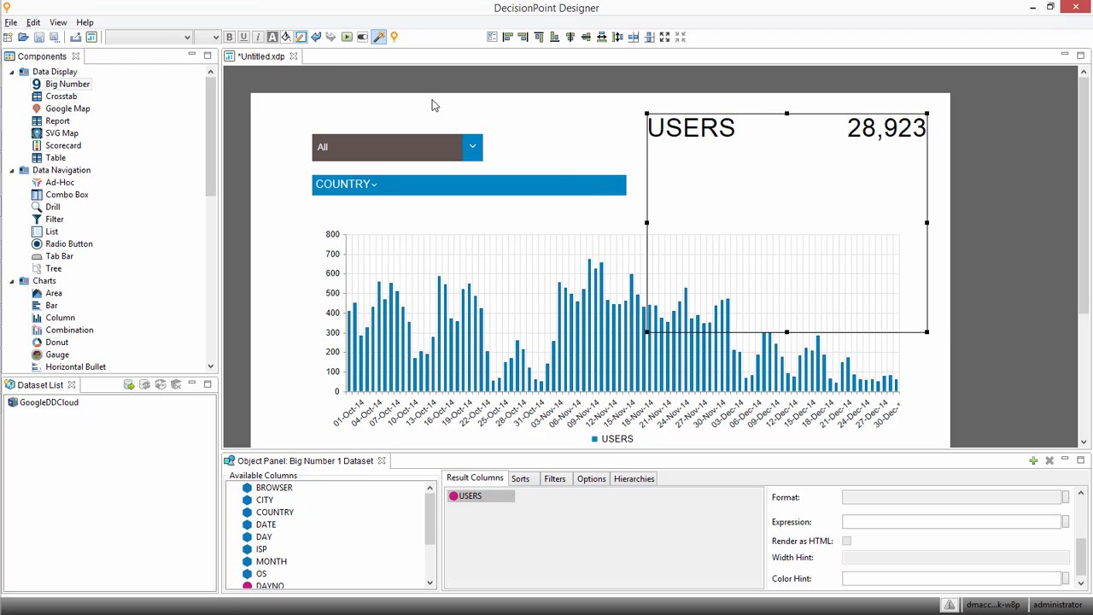
{"action": "left_click", "coordinate": [215, 39]}
{"action": "left_click", "coordinate": [209, 140]}
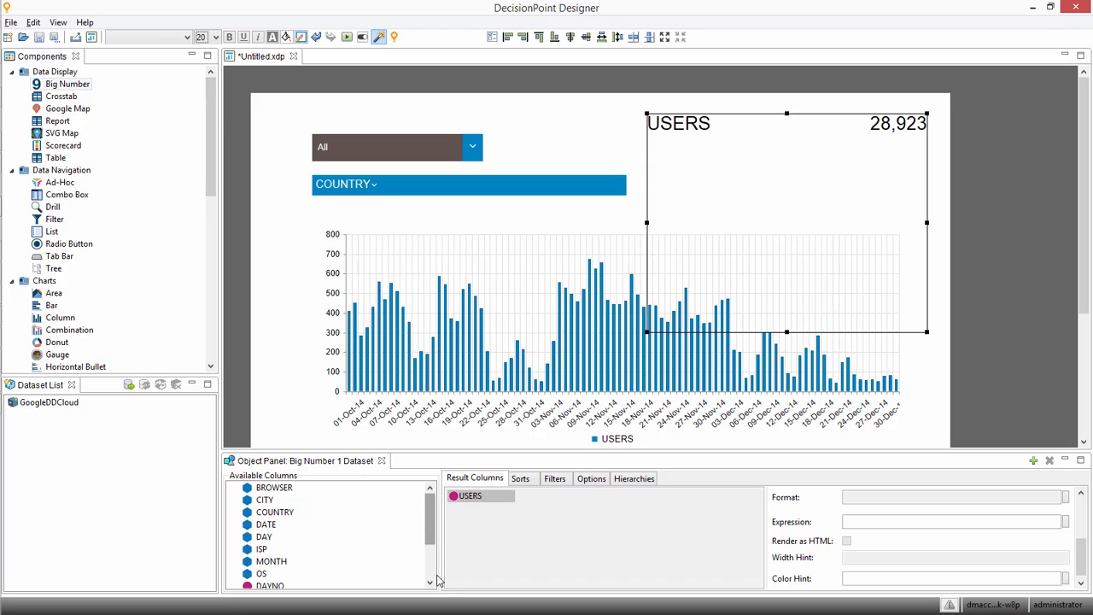
Step: Add the PAGEVIEWS and SESSIONS columns to the Big Number's result columns after USERS
{"action": "scroll", "coordinate": [293, 569], "scroll_direction": "down", "scroll_amount": 2}
{"action": "left_click", "coordinate": [279, 552]}
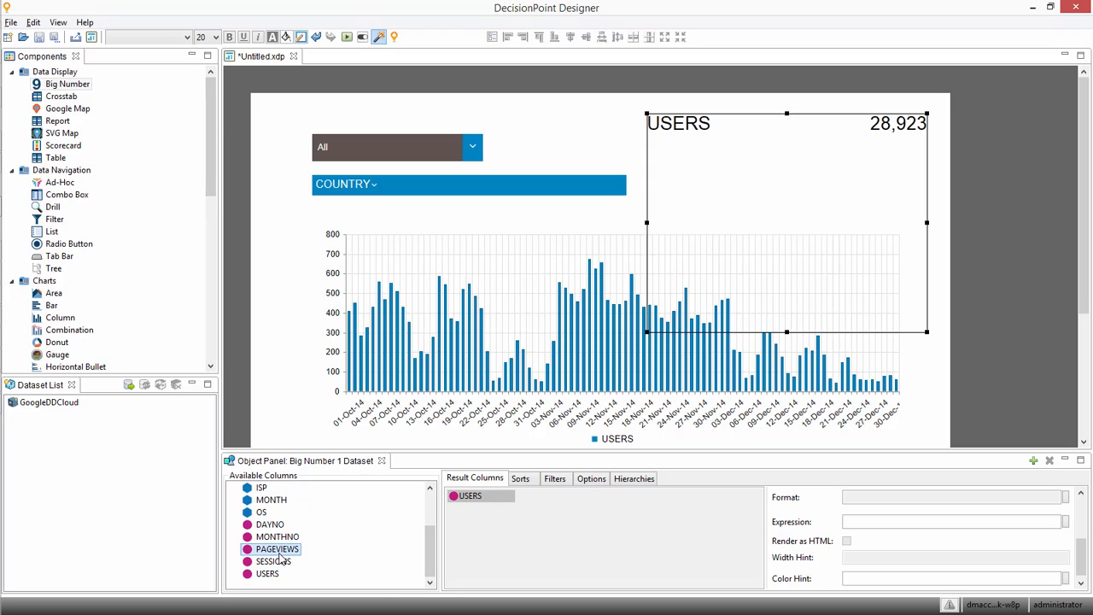
{"action": "left_click", "coordinate": [280, 557], "text": "ctrl"}
{"action": "left_click_drag", "start_coordinate": [279, 556], "coordinate": [484, 541]}
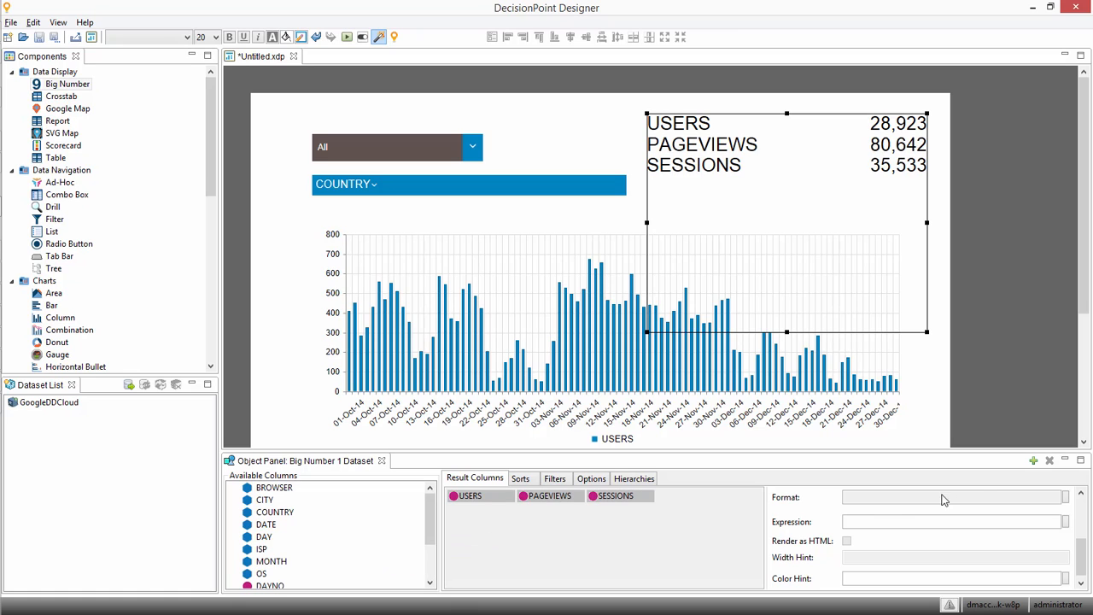
Step: Add a custom column "Pageveiws per session" to the Big Number, calculated as 'PAGEVIEWS'/'SESSIONS' with the format 0.00
{"action": "left_click", "coordinate": [1033, 462]}
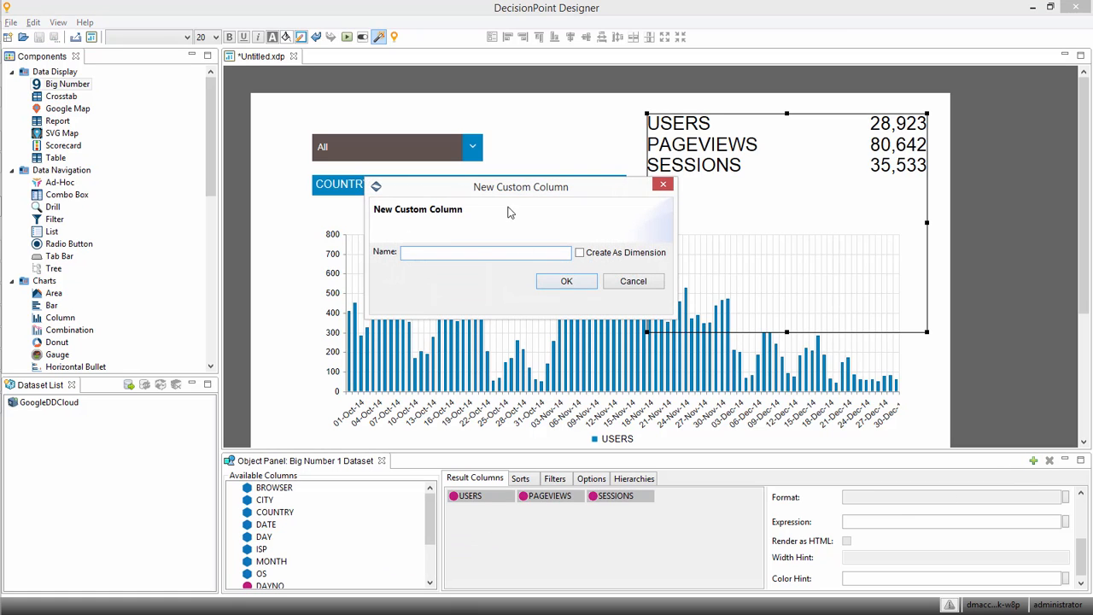
{"action": "type", "text": "Pageveiws per session"}
{"action": "left_click", "coordinate": [566, 283]}
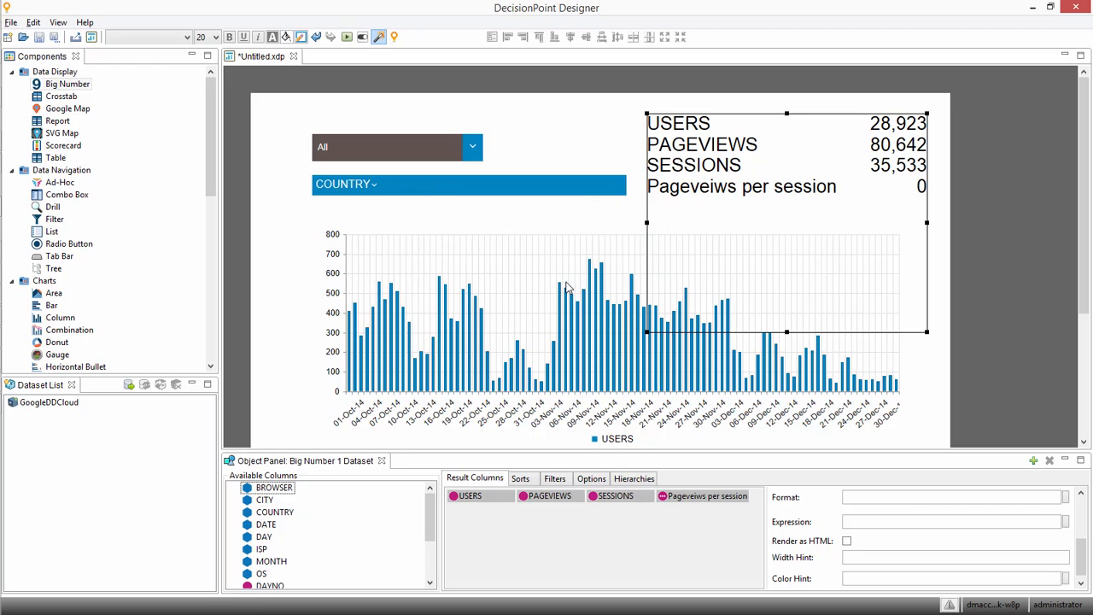
{"action": "left_click", "coordinate": [1064, 522]}
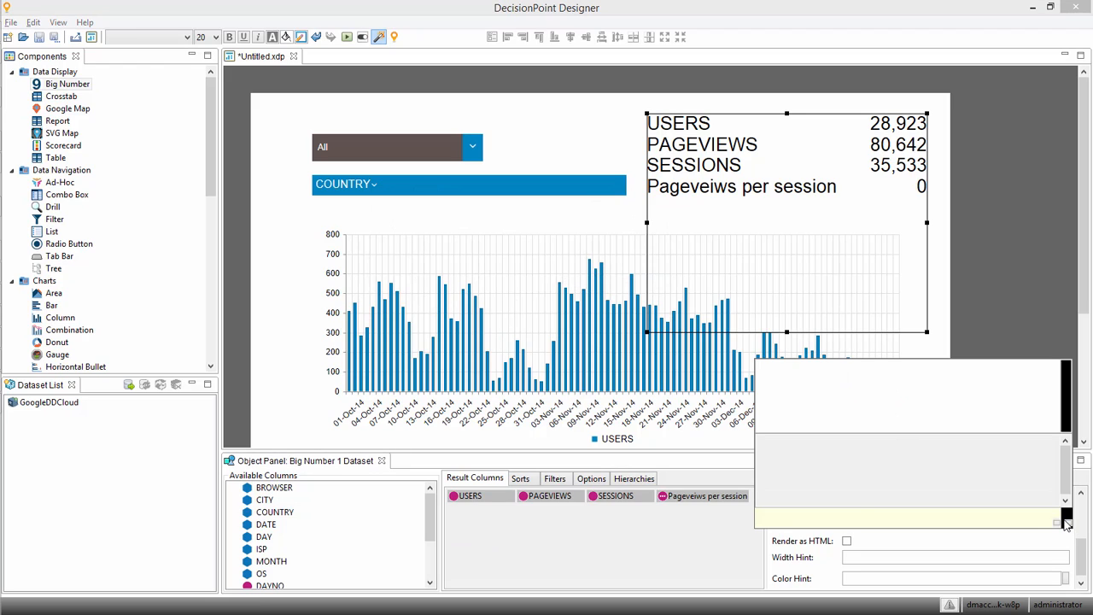
{"action": "type", "text": "pa"}
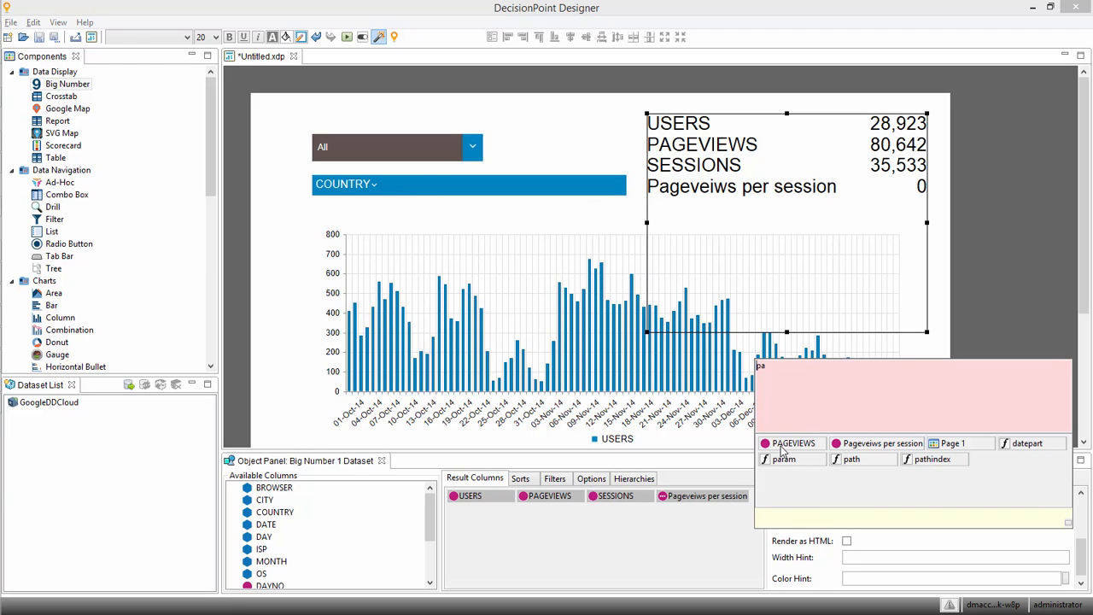
{"action": "left_click", "coordinate": [781, 448]}
{"action": "type", "text": "/ses"}
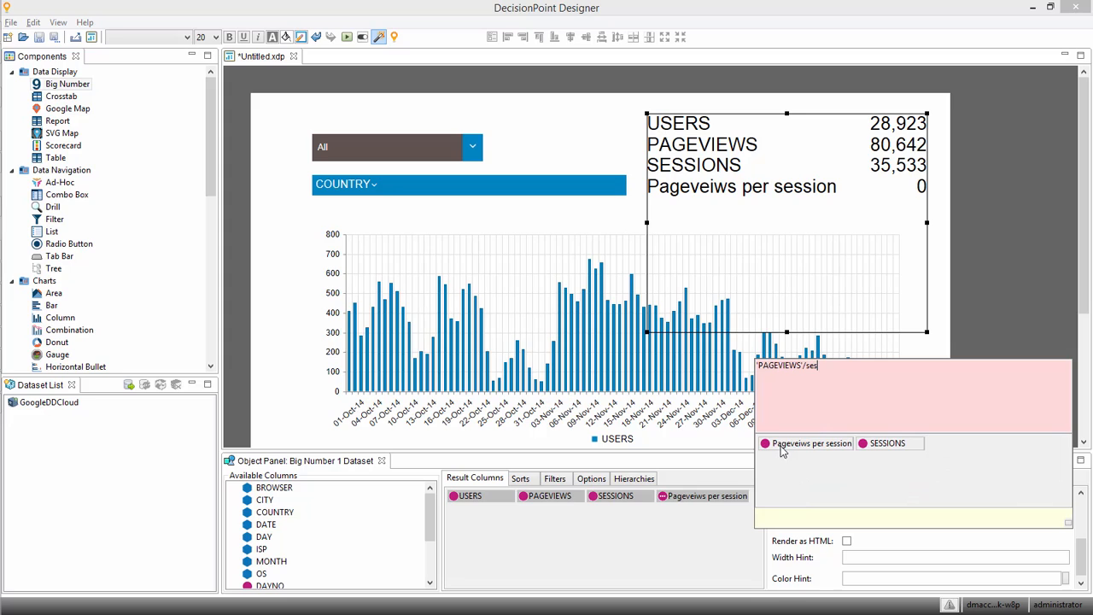
{"action": "left_click", "coordinate": [879, 445]}
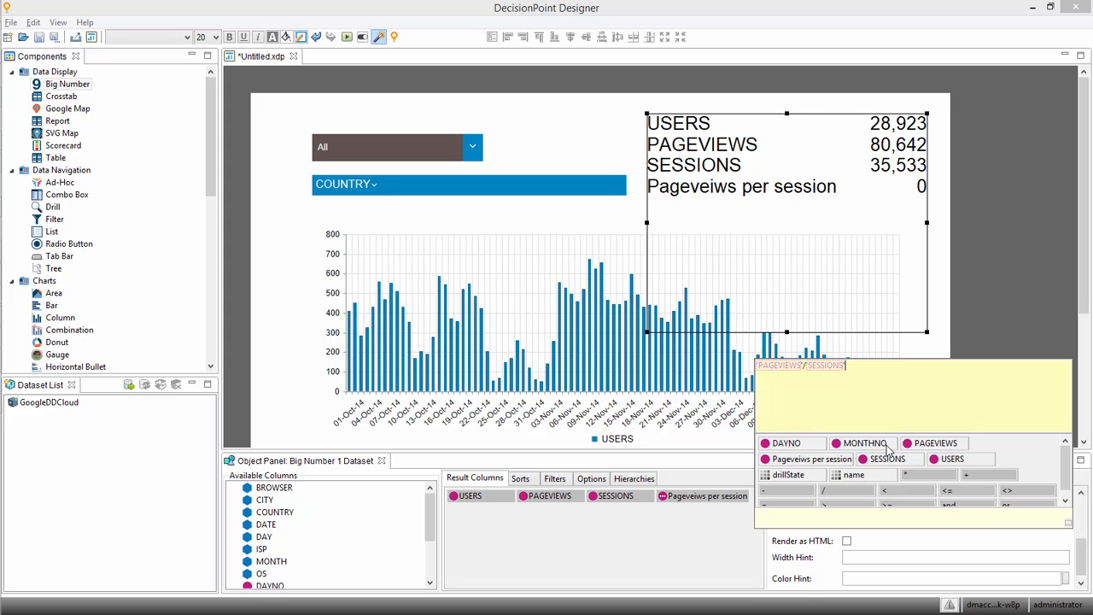
{"action": "left_click", "coordinate": [1070, 524]}
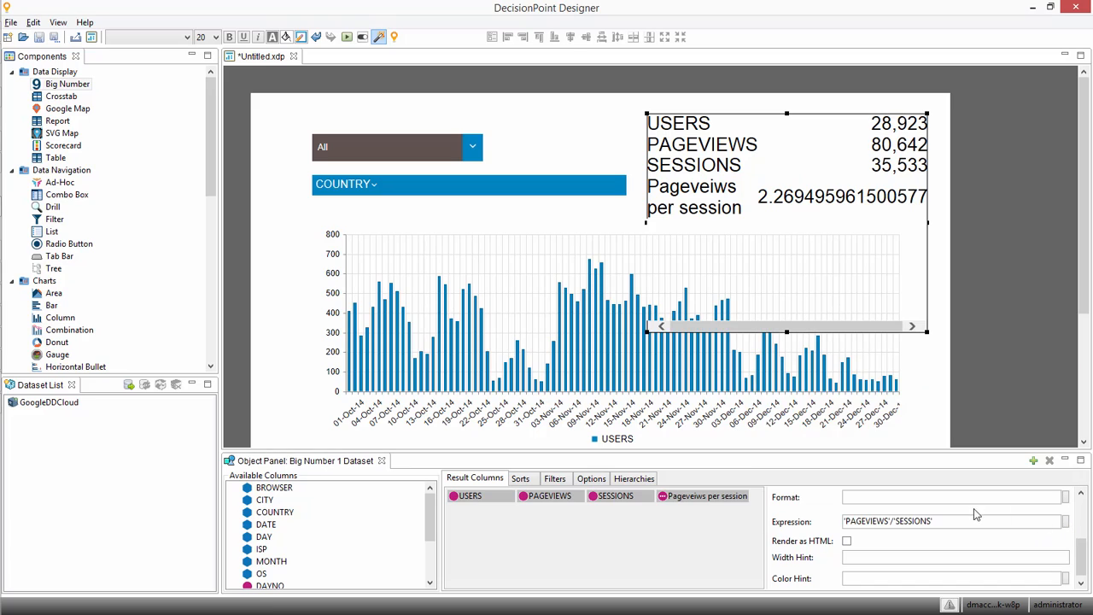
{"action": "key", "text": "Return"}
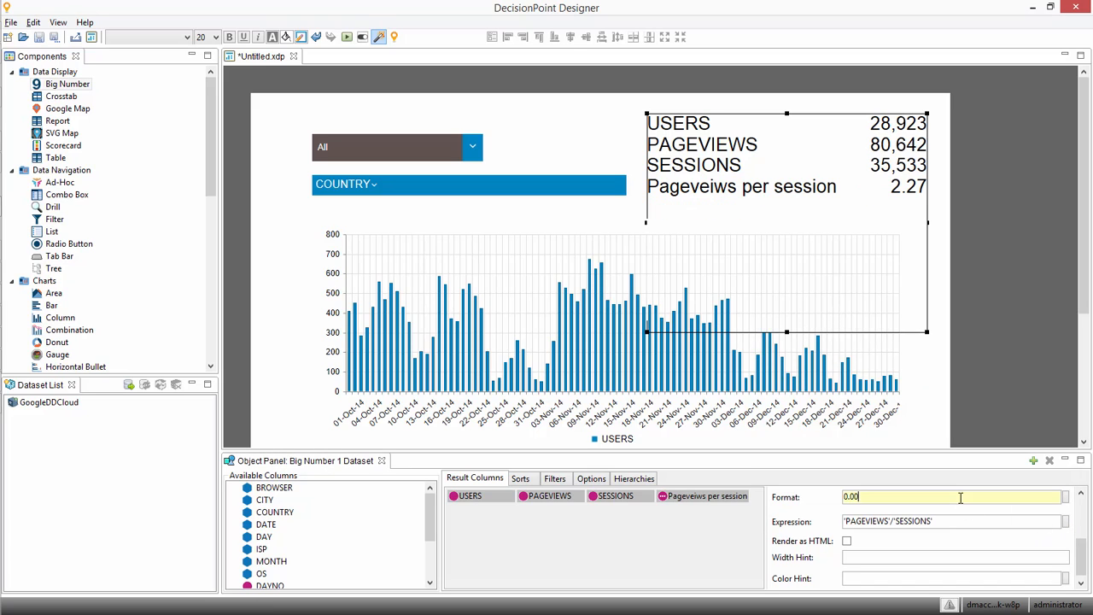
Step: Shorten the Big Number to end just below its last row and cut the column chart from the canvas
{"action": "left_click_drag", "start_coordinate": [786, 332], "coordinate": [786, 224]}
{"action": "right_click", "coordinate": [629, 262]}
{"action": "left_click", "coordinate": [637, 333]}
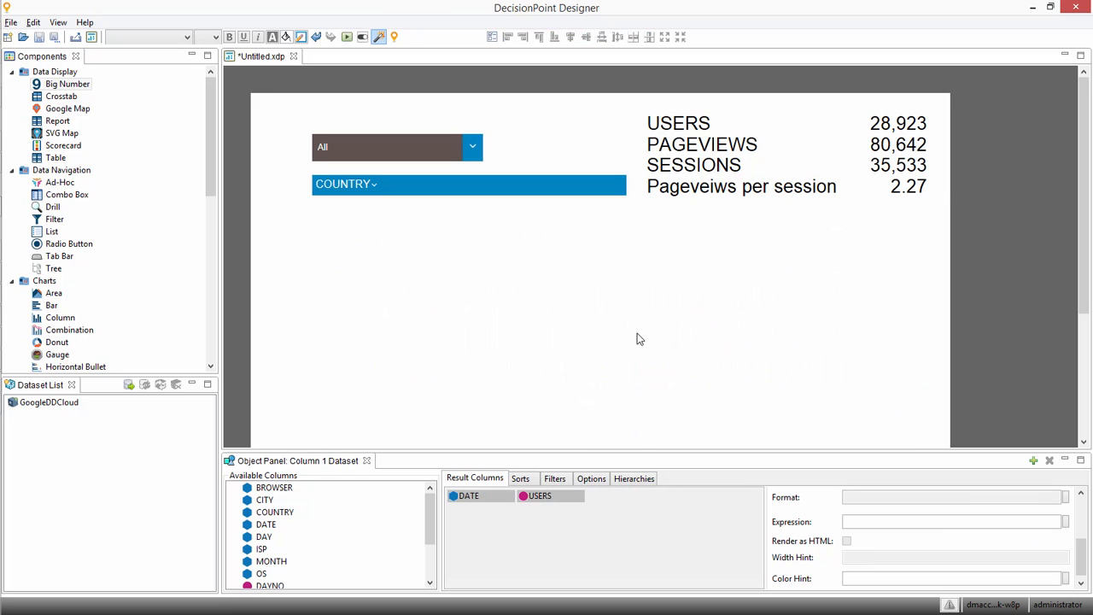
Step: Place a View Stack in the empty area below the drill component and rename its Tab 1 as Time
{"action": "scroll", "coordinate": [111, 256], "scroll_direction": "down", "scroll_amount": 10}
{"action": "left_click_drag", "start_coordinate": [77, 354], "coordinate": [295, 255]}
{"action": "left_click", "coordinate": [364, 37]}
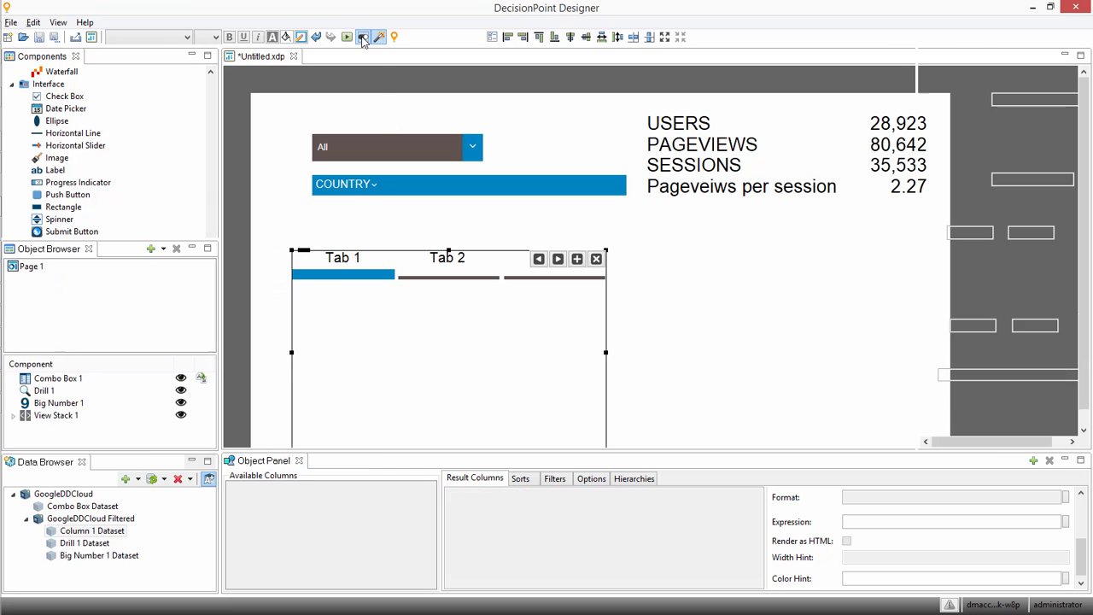
{"action": "left_click", "coordinate": [15, 416]}
{"action": "left_click", "coordinate": [58, 415]}
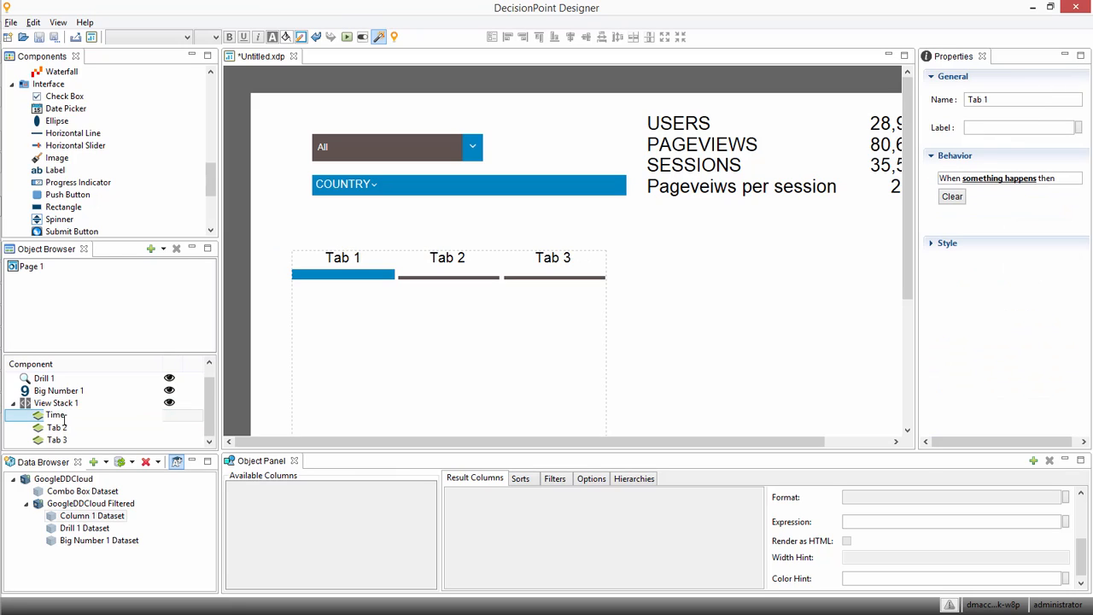
Step: Rename the View Stack's Tab 2 as Region and delete Tab 3
{"action": "double_click", "coordinate": [64, 430]}
{"action": "type", "text": "Regio"}
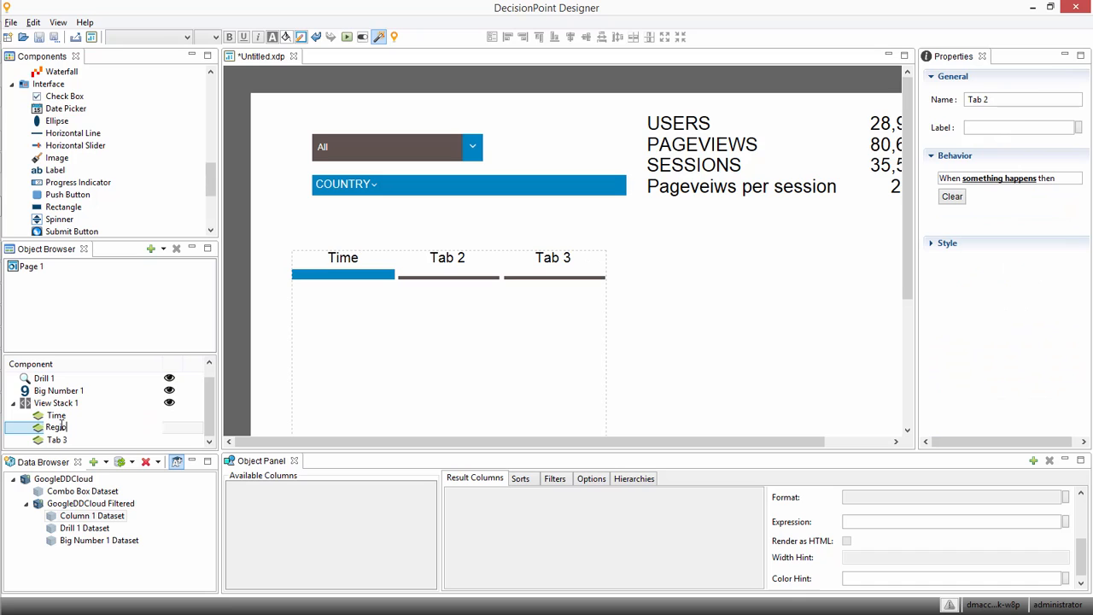
{"action": "type", "text": "n"}
{"action": "key", "text": "Return"}
{"action": "left_click", "coordinate": [57, 439]}
{"action": "key", "text": "Delete"}
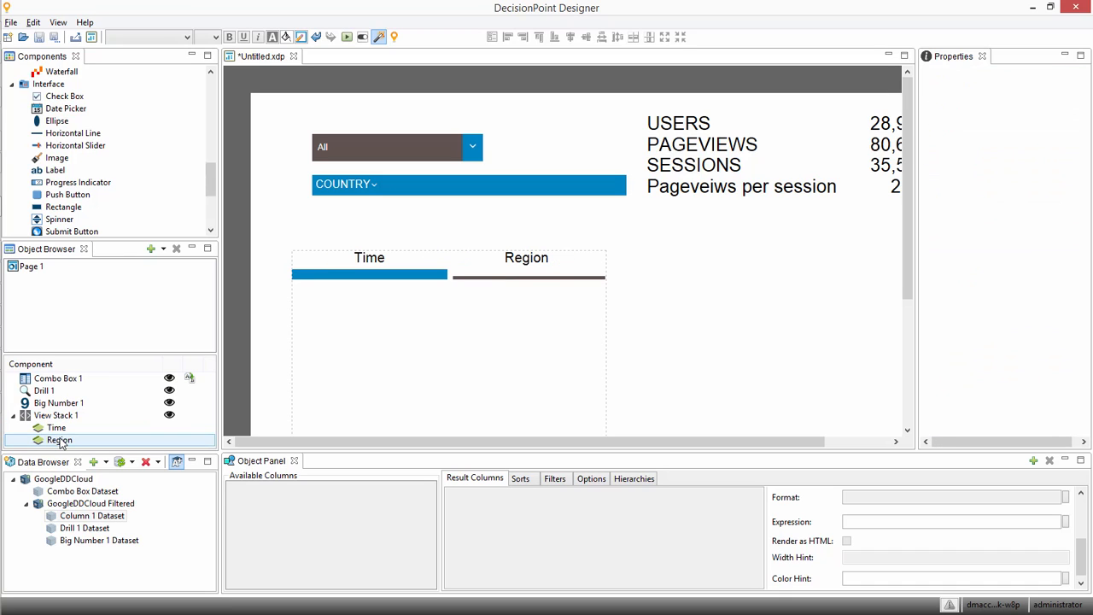
Step: Enlarge the View Stack to about 890 by 460 and paste the cut column chart into its Time tab, fitted within it
{"action": "double_click", "coordinate": [444, 60]}
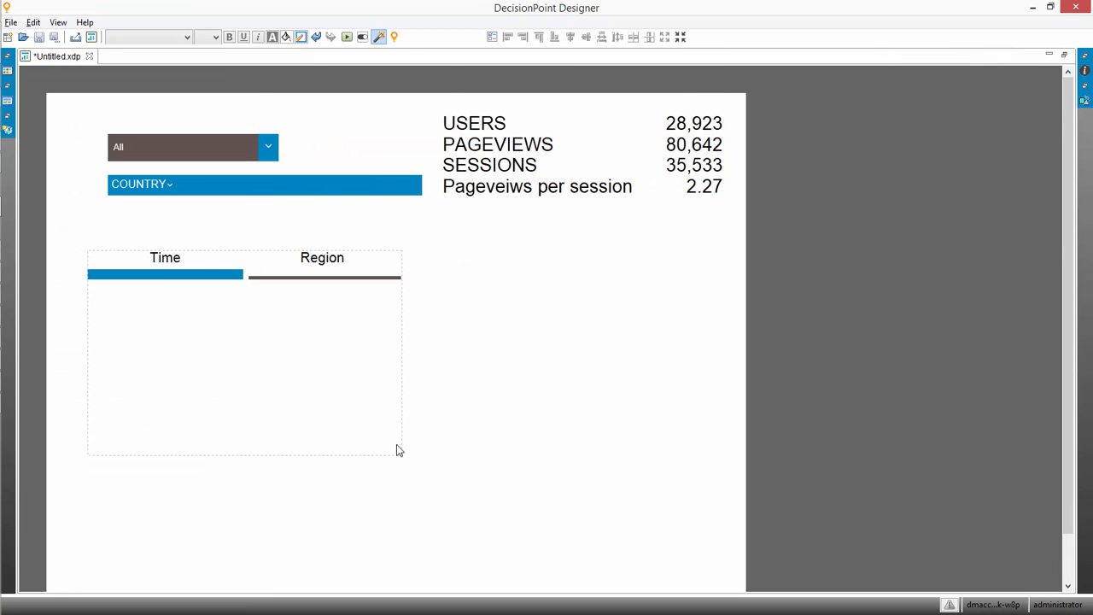
{"action": "left_click_drag", "start_coordinate": [396, 450], "coordinate": [697, 565]}
{"action": "right_click", "coordinate": [228, 313]}
{"action": "left_click", "coordinate": [263, 417]}
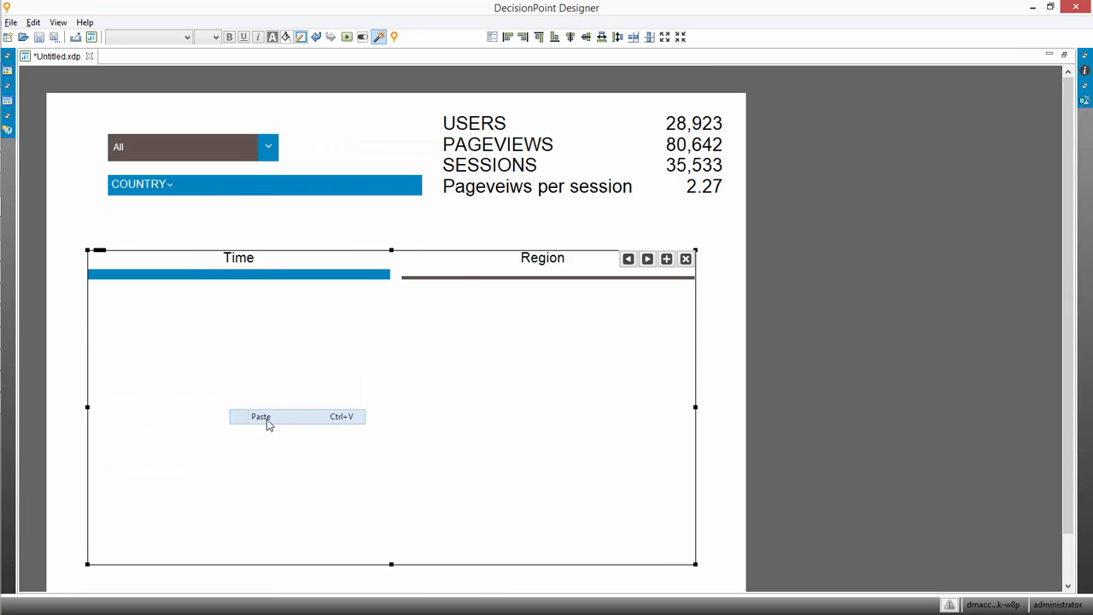
{"action": "left_click_drag", "start_coordinate": [368, 424], "coordinate": [249, 423]}
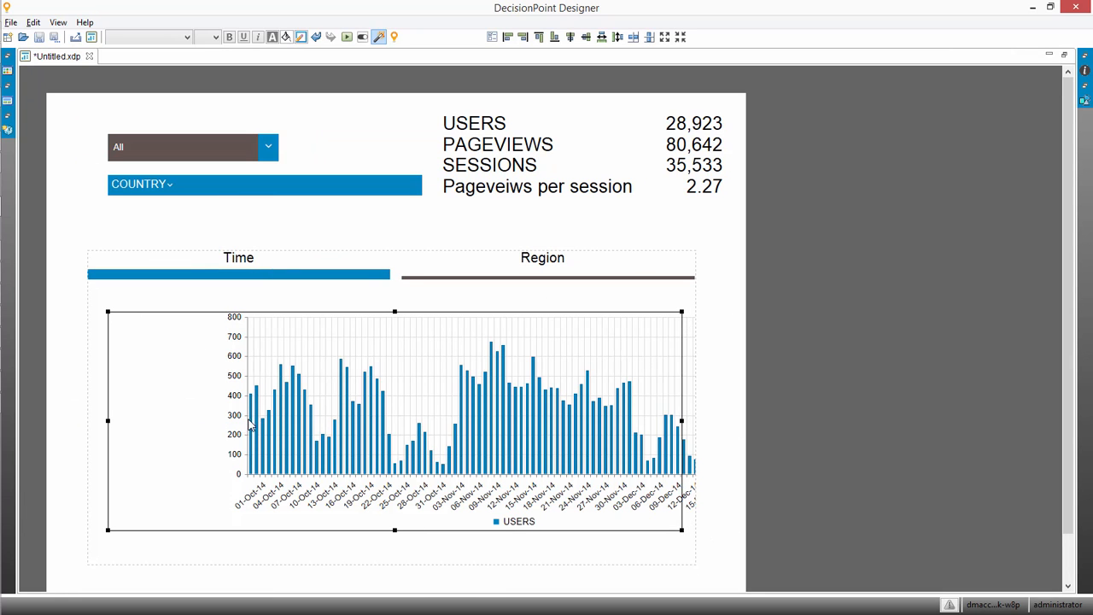
Step: Place a new Column chart in the View Stack's Region tab, near the tab area's upper left
{"action": "left_click", "coordinate": [640, 270]}
{"action": "double_click", "coordinate": [494, 58]}
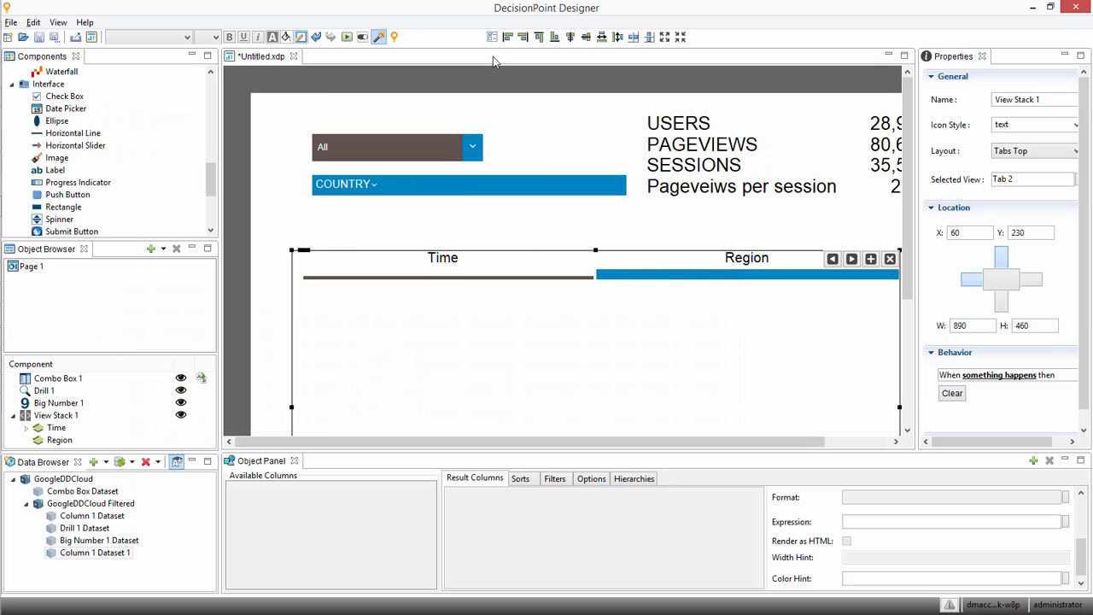
{"action": "left_click", "coordinate": [211, 89]}
{"action": "left_click", "coordinate": [211, 89]}
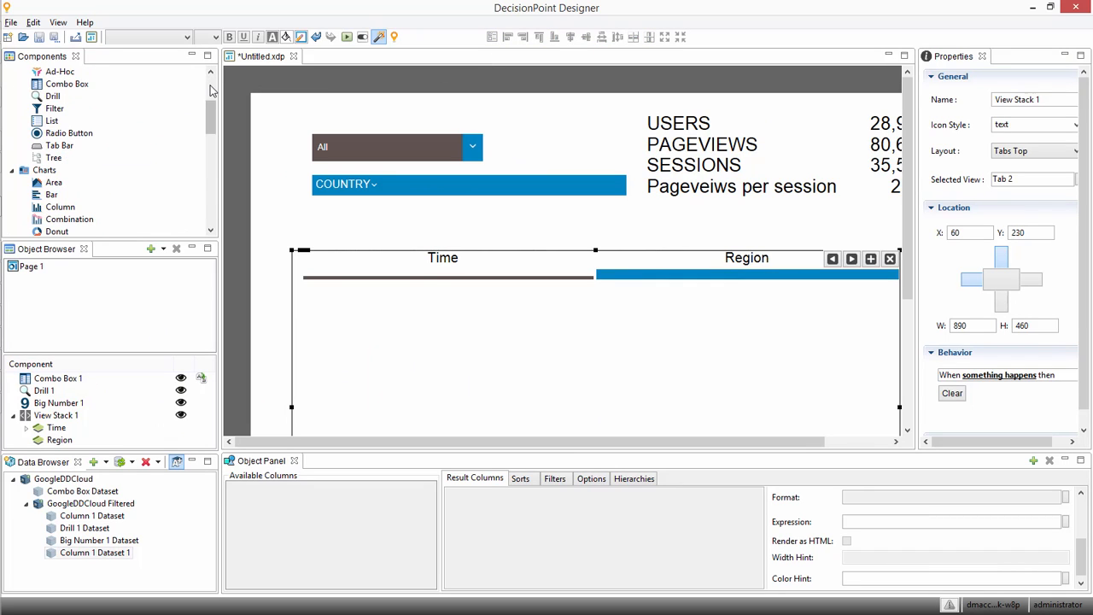
{"action": "left_click_drag", "start_coordinate": [66, 211], "coordinate": [312, 309]}
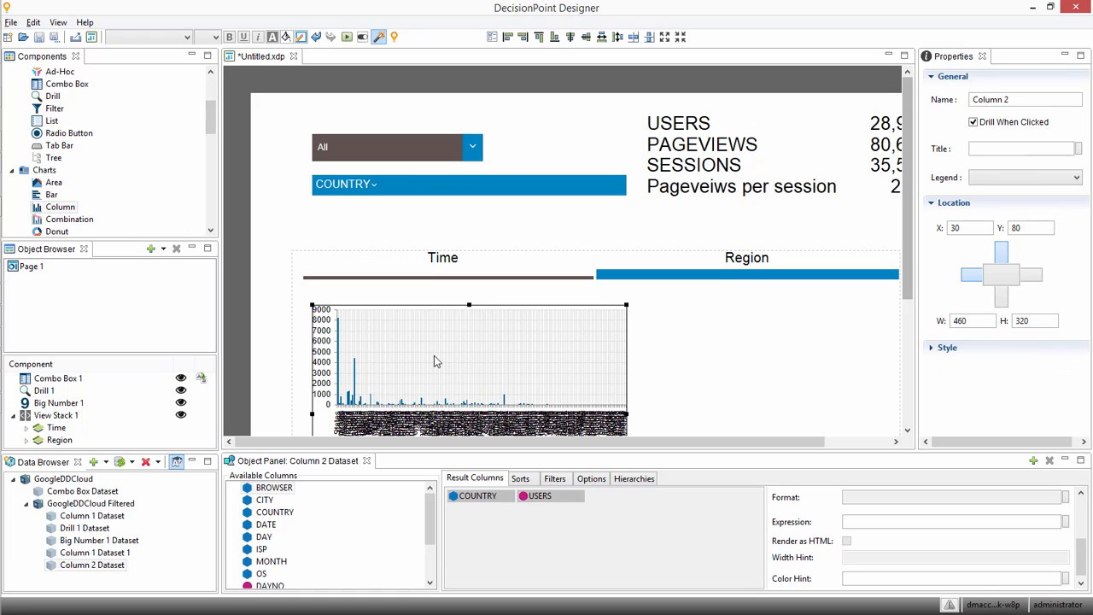
Step: Limit the Region tab's column chart to the top 30 rows and sort it by USERS in descending order
{"action": "left_click", "coordinate": [591, 480]}
{"action": "left_click", "coordinate": [539, 550]}
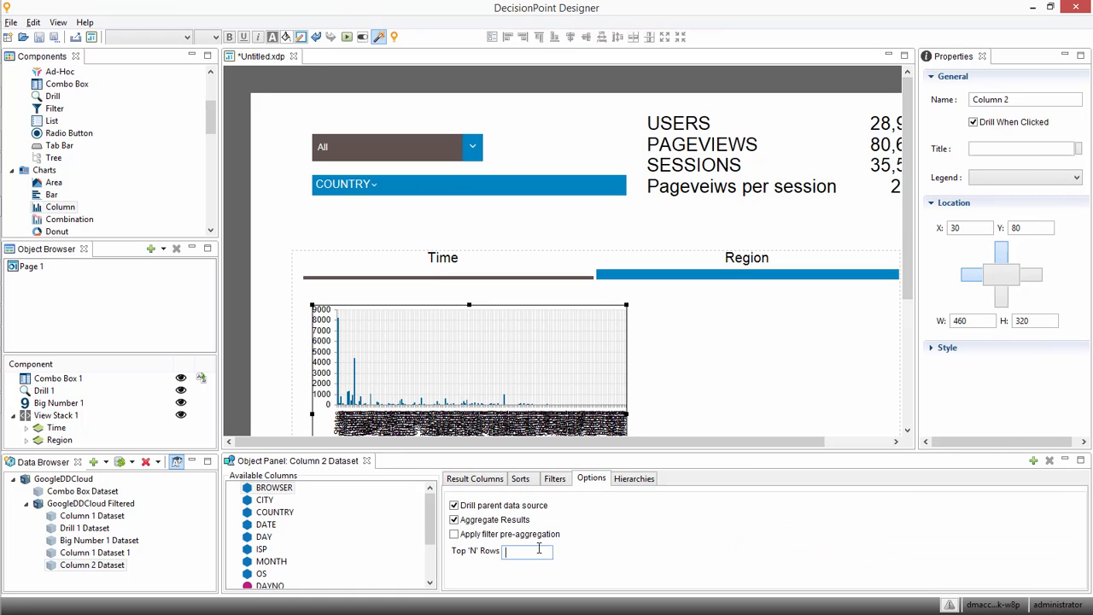
{"action": "type", "text": "30"}
{"action": "key", "text": "Return"}
{"action": "left_click", "coordinate": [523, 478]}
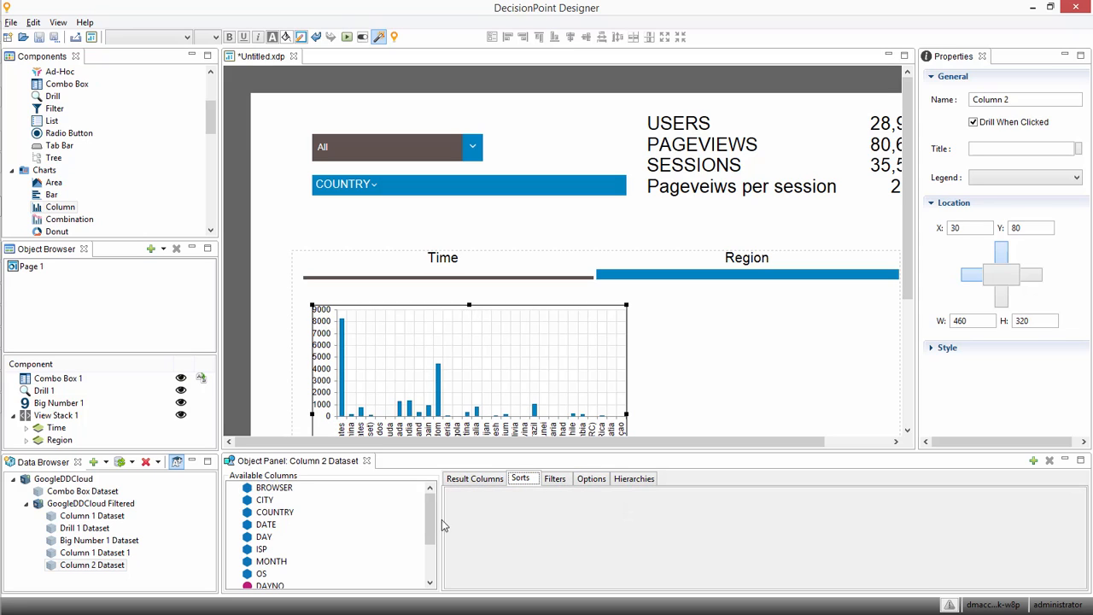
{"action": "scroll", "coordinate": [342, 538], "scroll_direction": "down", "scroll_amount": 3}
{"action": "left_click_drag", "start_coordinate": [324, 575], "coordinate": [505, 535]}
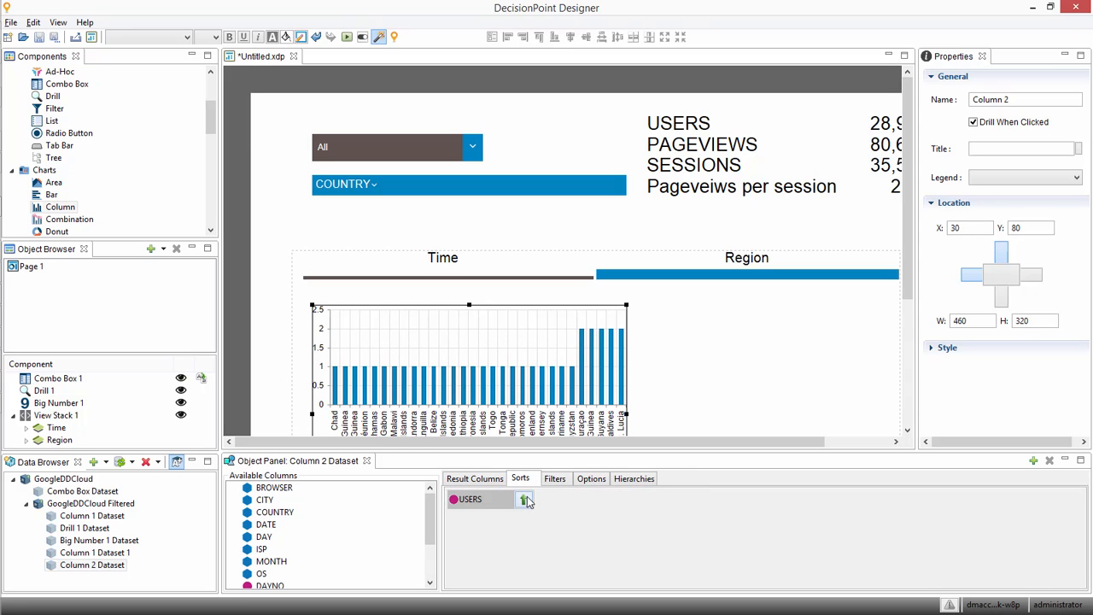
{"action": "left_click", "coordinate": [526, 501]}
Step: Move the column chart to the right half of the Region tab and place a Table 350 wide to its left
{"action": "left_click_drag", "start_coordinate": [494, 375], "coordinate": [739, 368]}
{"action": "scroll", "coordinate": [211, 96], "scroll_direction": "up", "scroll_amount": 3}
{"action": "left_click_drag", "start_coordinate": [55, 157], "coordinate": [603, 410]}
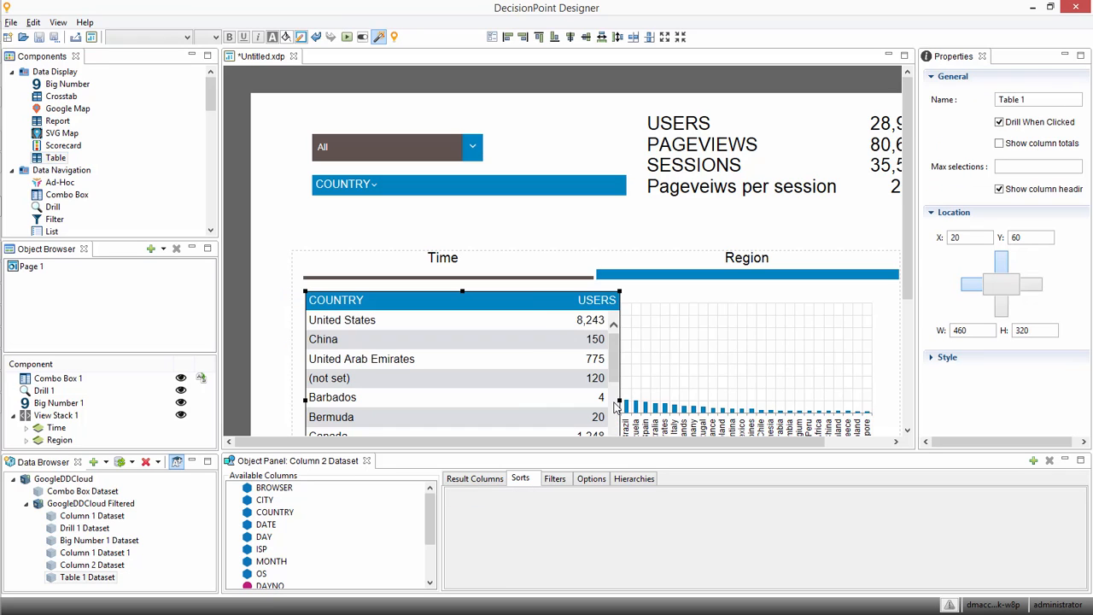
Step: Add PAGEVIEWS and SESSIONS to the Region table's result columns
{"action": "left_click", "coordinate": [475, 479]}
{"action": "scroll", "coordinate": [342, 538], "scroll_direction": "down", "scroll_amount": 2}
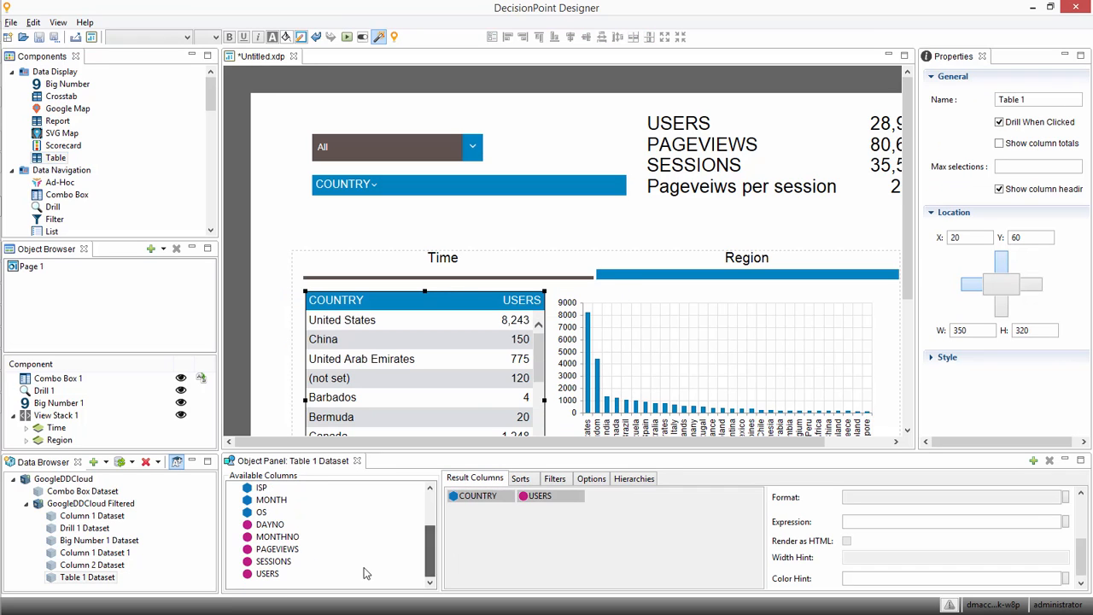
{"action": "left_click_drag", "start_coordinate": [271, 551], "coordinate": [472, 547]}
{"action": "scroll", "coordinate": [429, 517], "scroll_direction": "down", "scroll_amount": 2}
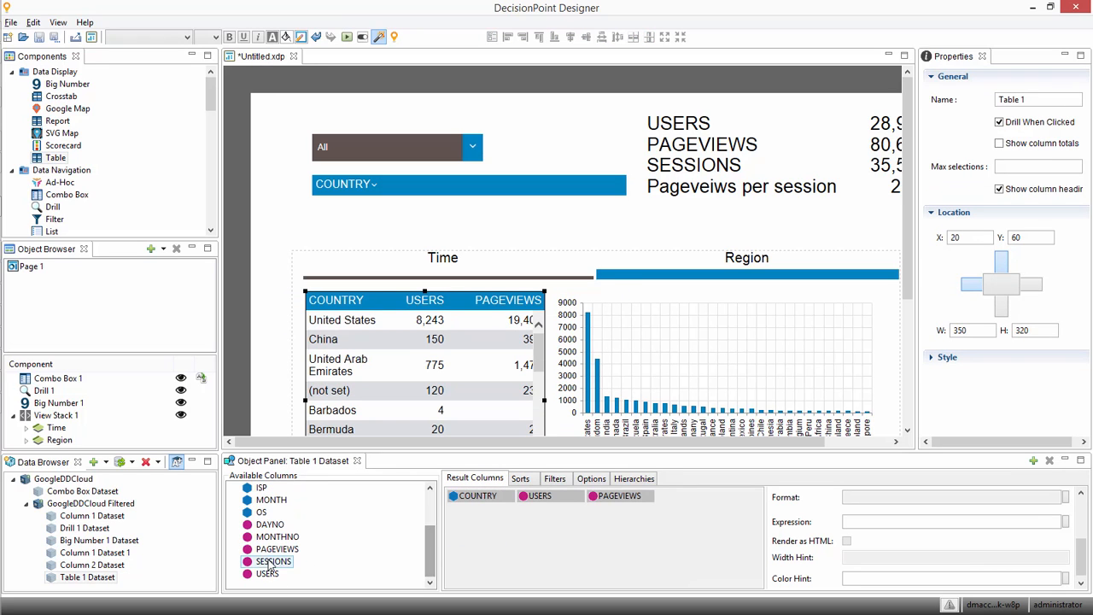
{"action": "left_click_drag", "start_coordinate": [274, 561], "coordinate": [547, 512]}
Step: Preview the dashboard in the web browser and filter it to December
{"action": "left_click", "coordinate": [345, 37]}
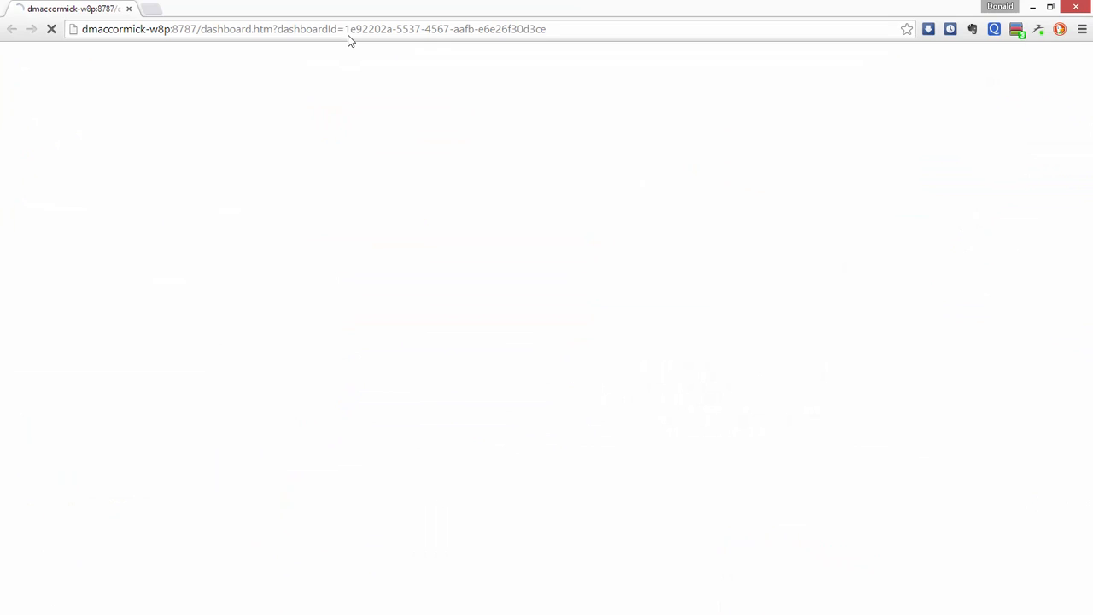
{"action": "left_click", "coordinate": [218, 96]}
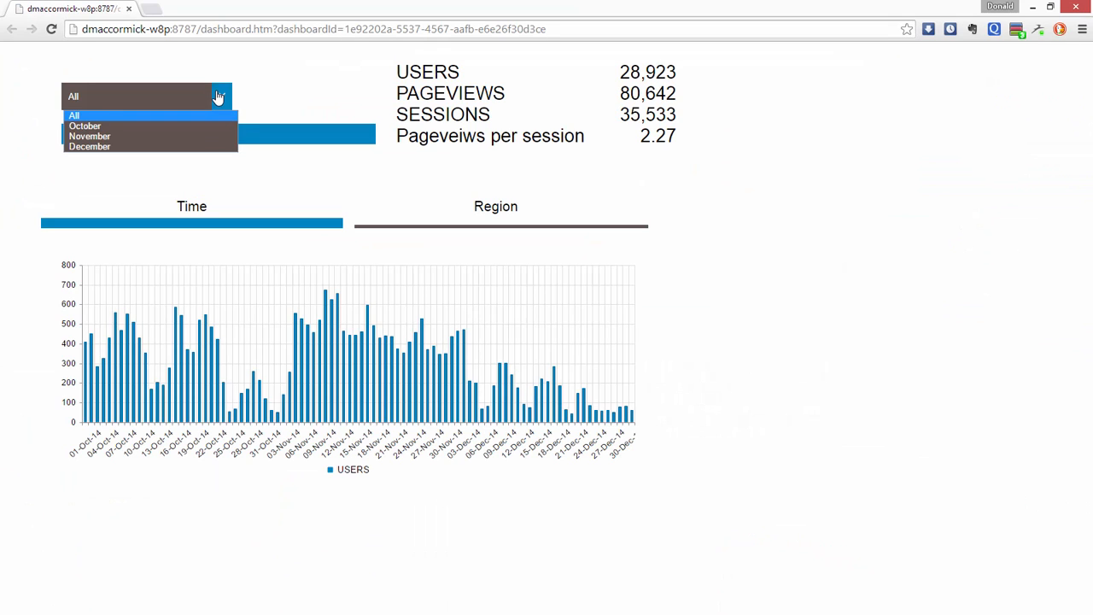
{"action": "left_click", "coordinate": [195, 147]}
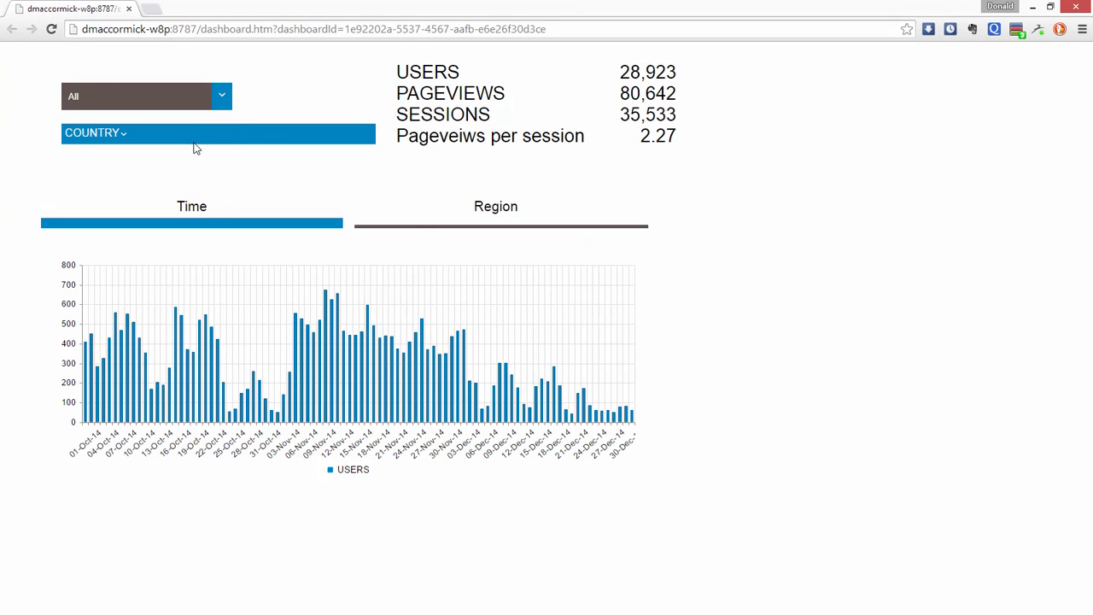
Step: Show the Region view in the preview, drill into Argentina from the table, and reset the drill to all countries
{"action": "left_click", "coordinate": [491, 212]}
{"action": "left_click", "coordinate": [100, 357]}
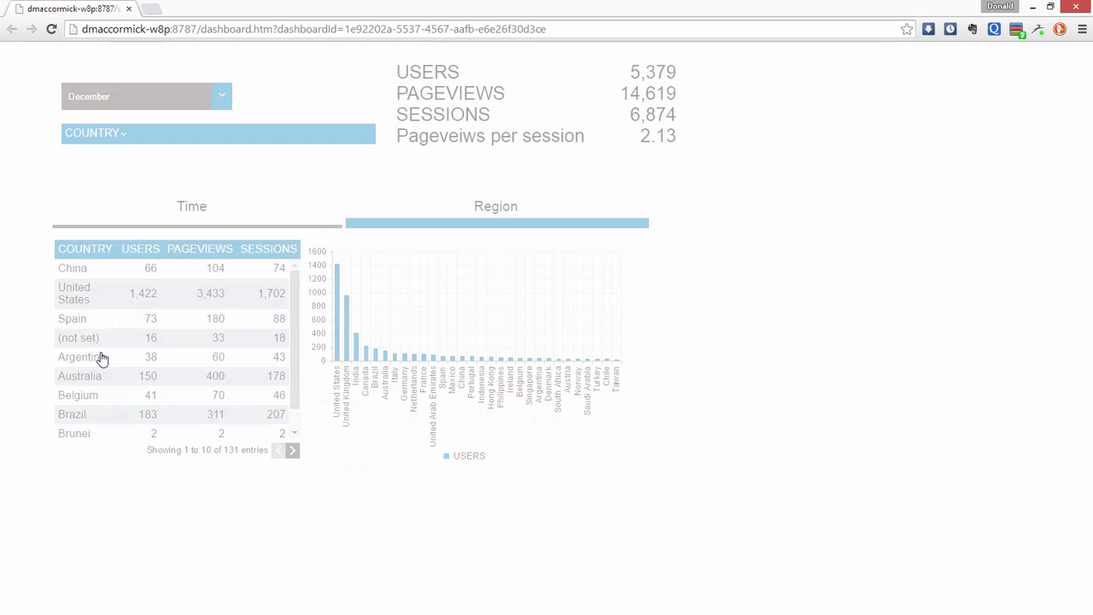
{"action": "left_click", "coordinate": [100, 136]}
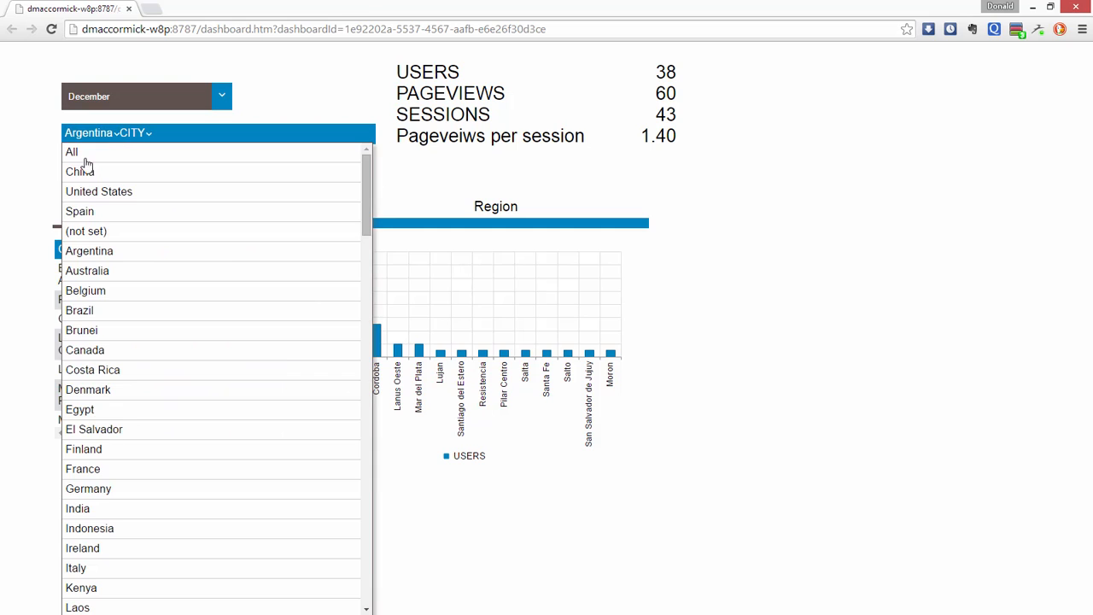
{"action": "left_click", "coordinate": [82, 159]}
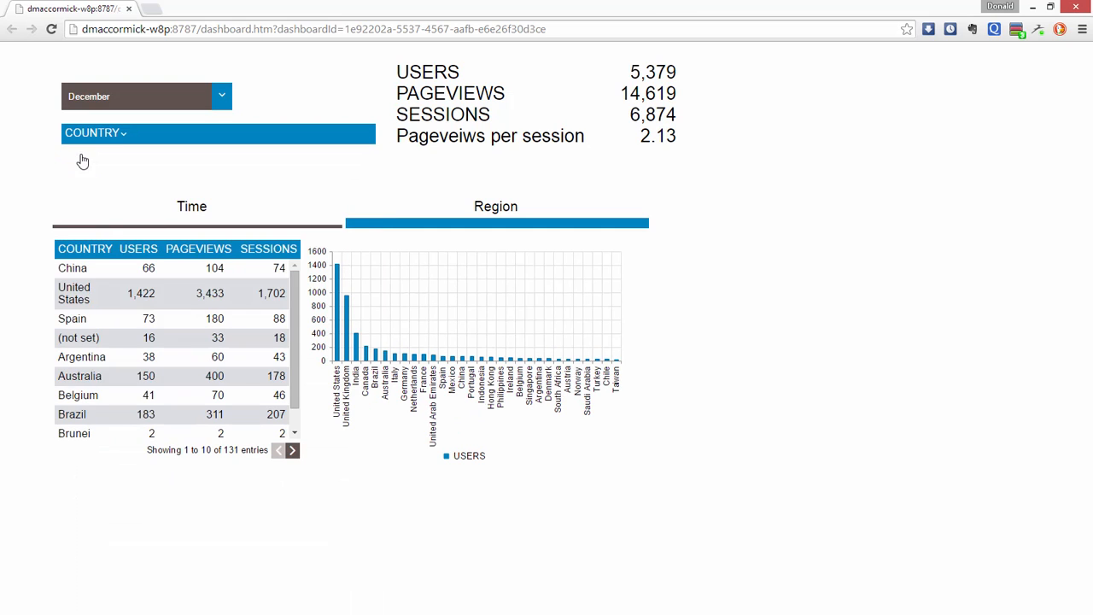
Step: Drill into Belgium from the Region table in the preview and return the drill to all countries
{"action": "left_click", "coordinate": [80, 398]}
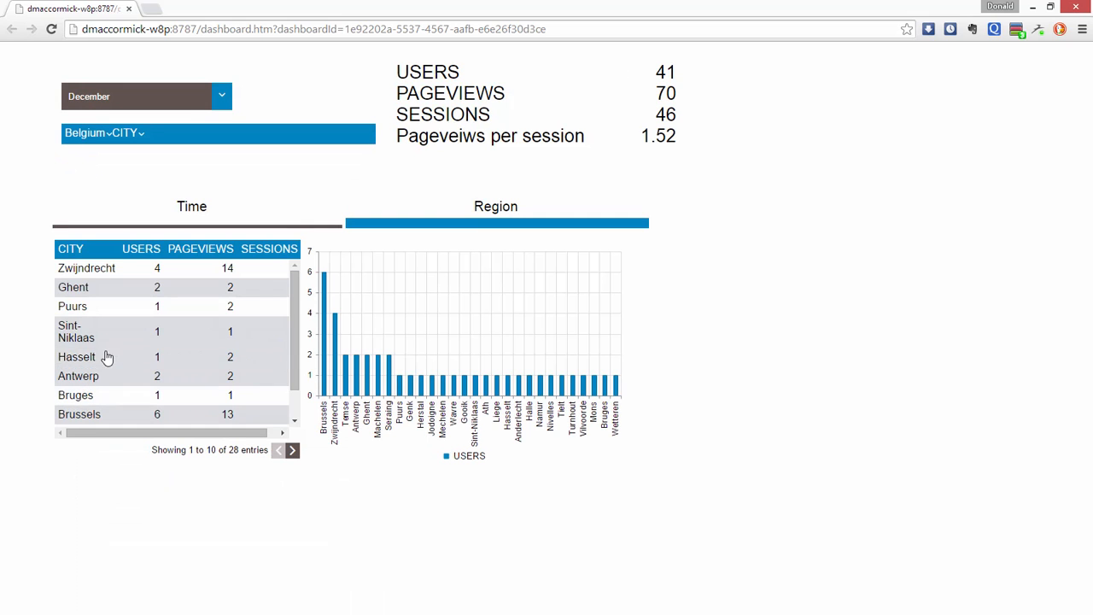
{"action": "left_click", "coordinate": [94, 135]}
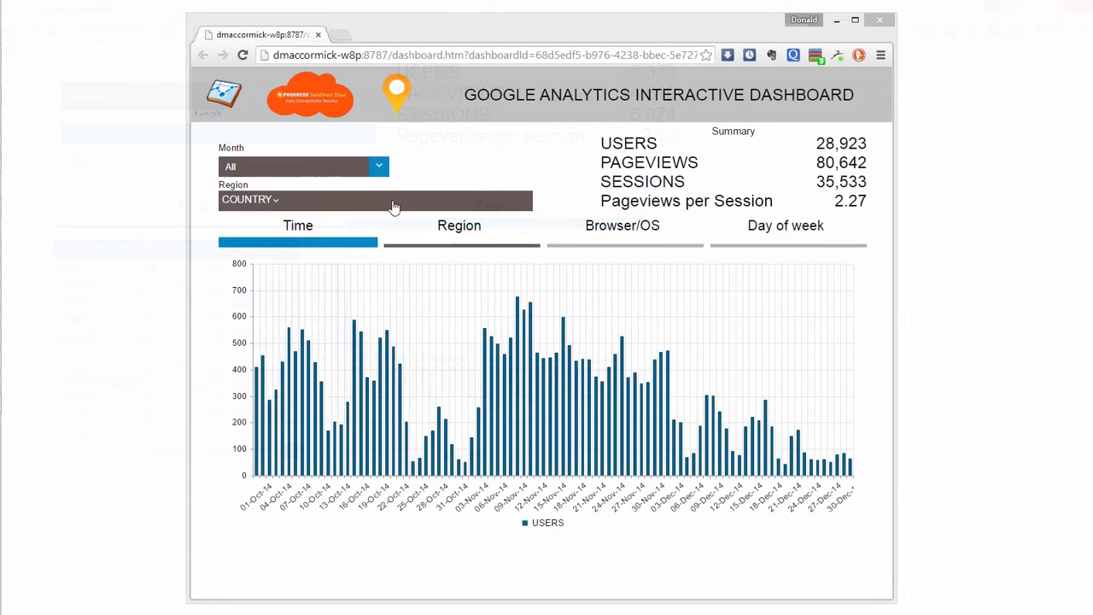
Step: Filter the Google Analytics Interactive Dashboard to December and drill down in its Region view from Germany to Walldorf
{"action": "left_click", "coordinate": [367, 166]}
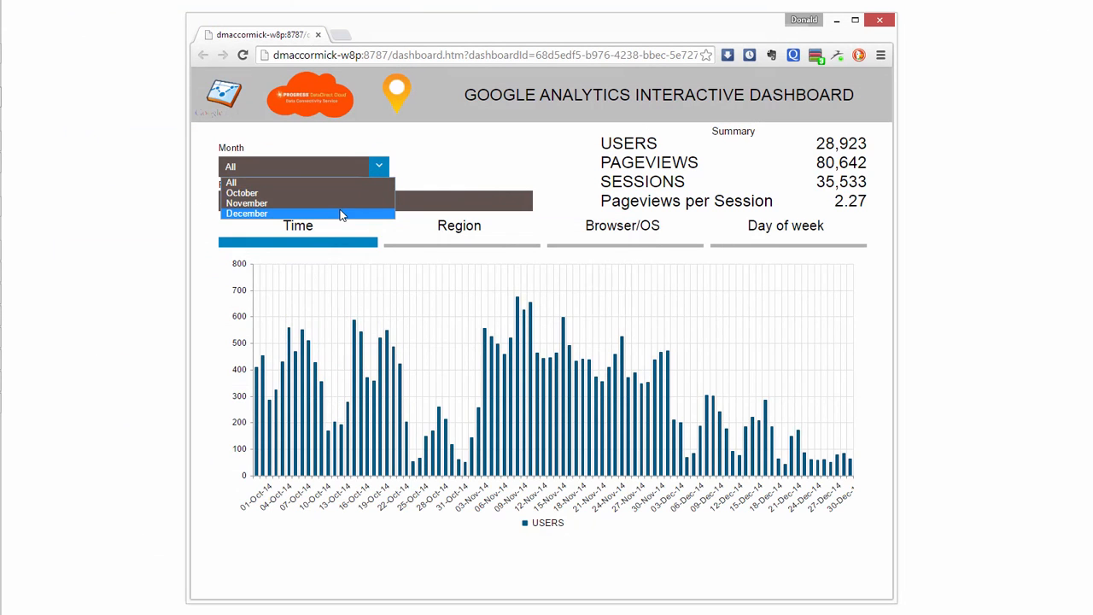
{"action": "left_click", "coordinate": [341, 214]}
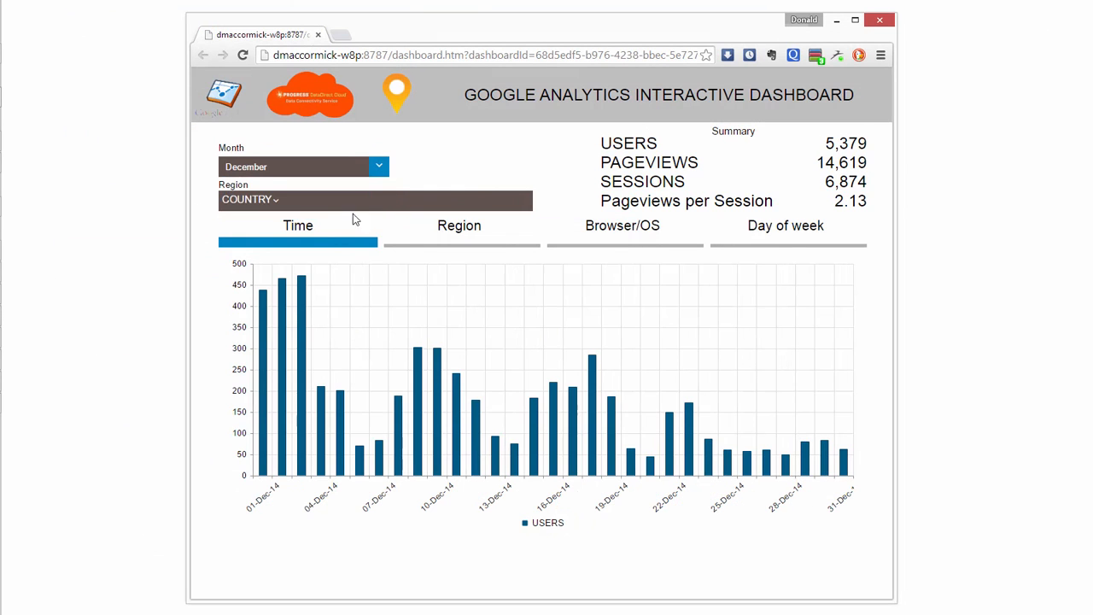
{"action": "left_click", "coordinate": [458, 232]}
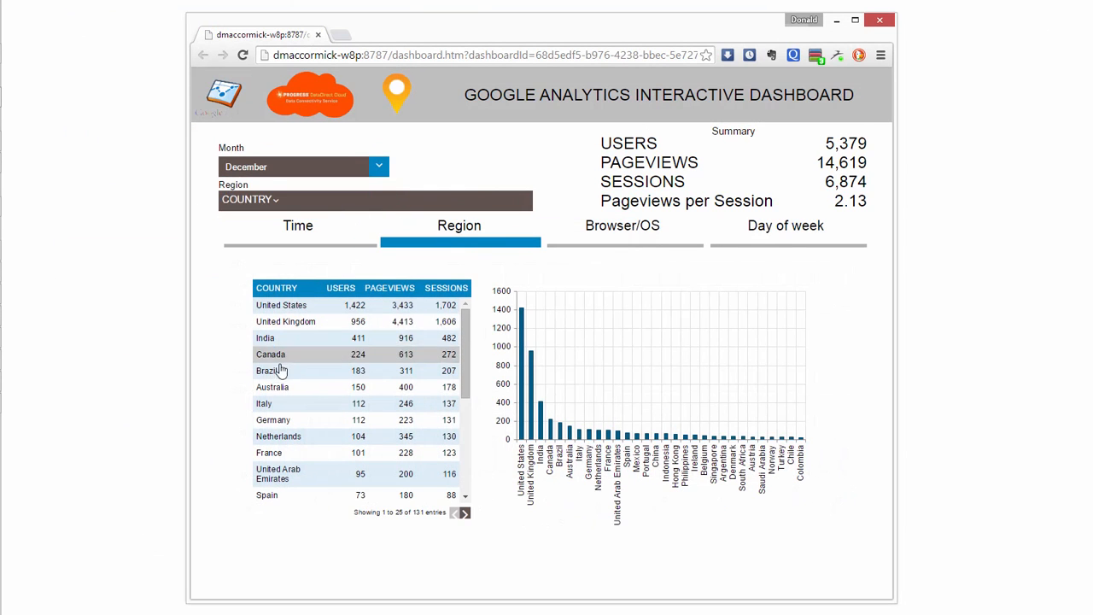
{"action": "left_click", "coordinate": [272, 420]}
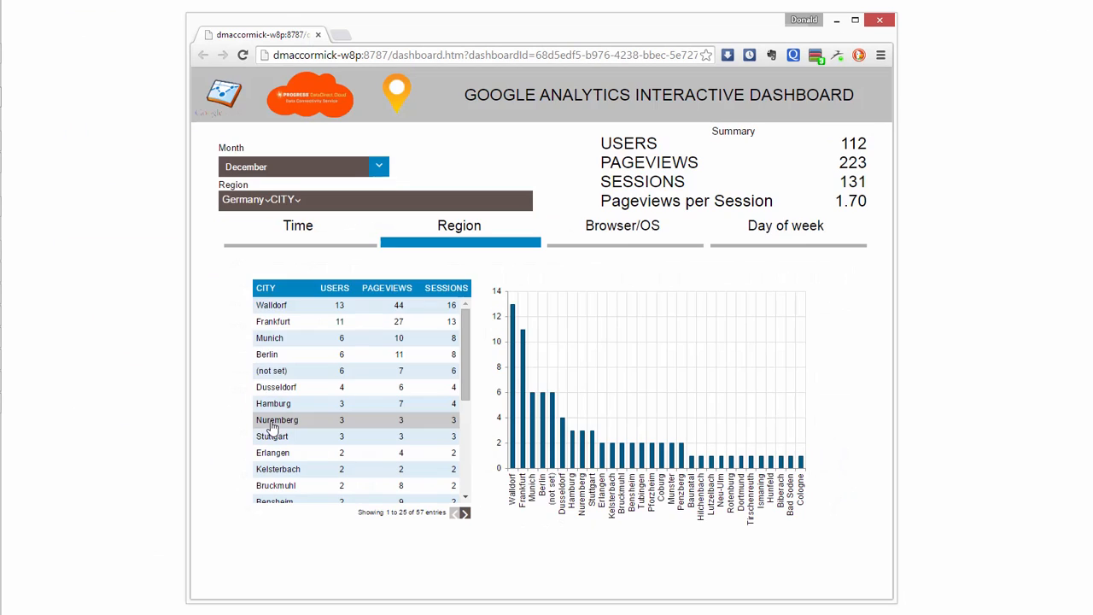
{"action": "left_click", "coordinate": [272, 305]}
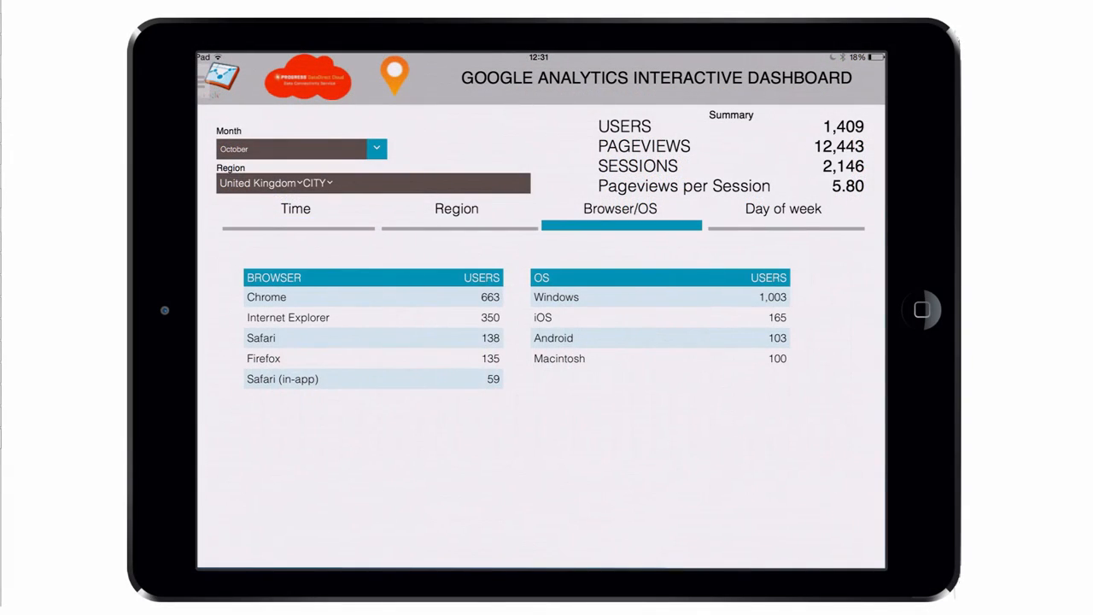
Step: Show the Day of week view of the Google Analytics Interactive Dashboard on the iPad
{"action": "left_click", "coordinate": [783, 210]}
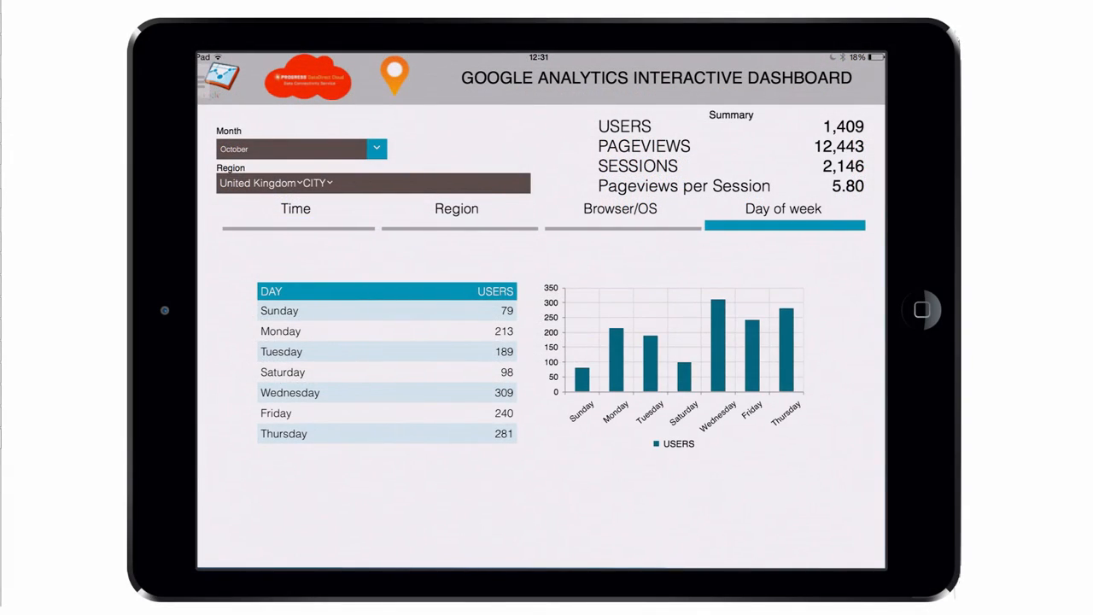